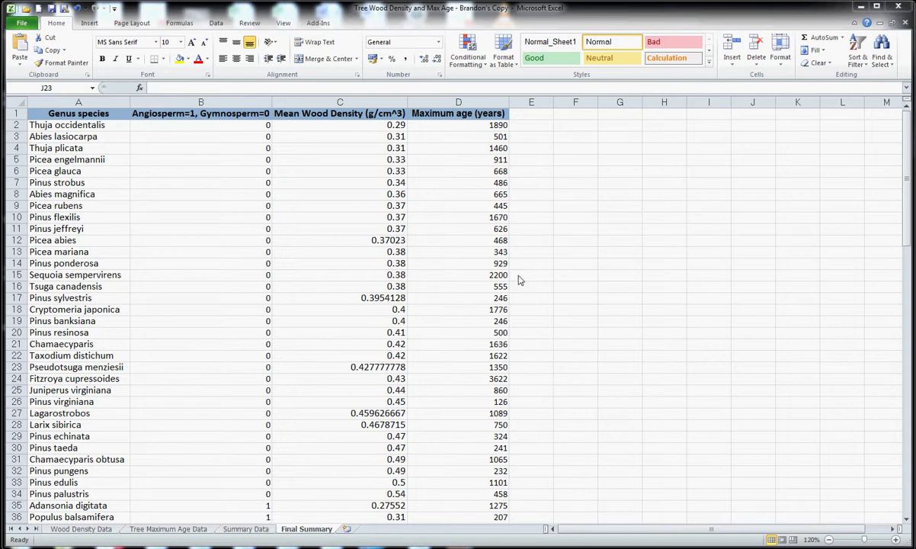
# - Insert an empty 'Scatter with only Markers' chart and drag it to the right of column D
pyautogui.click(89, 23)
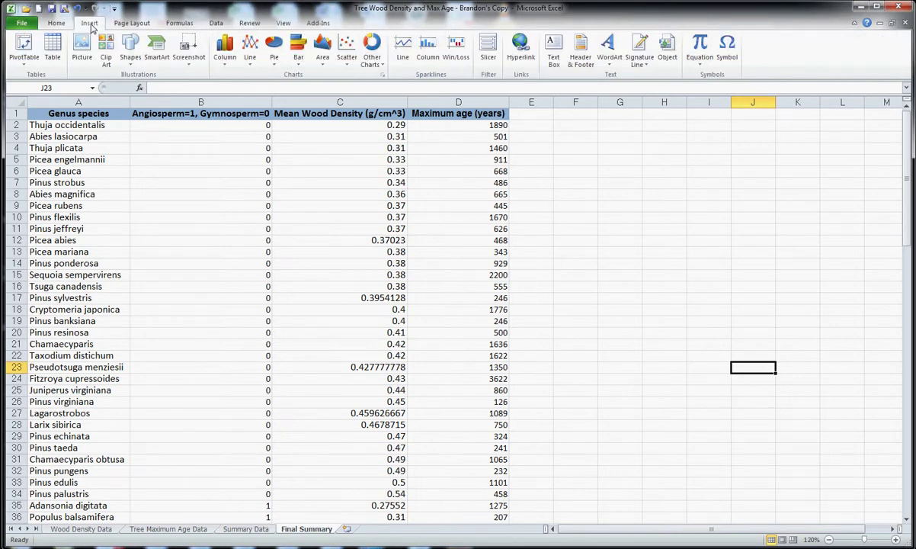
pyautogui.click(347, 50)
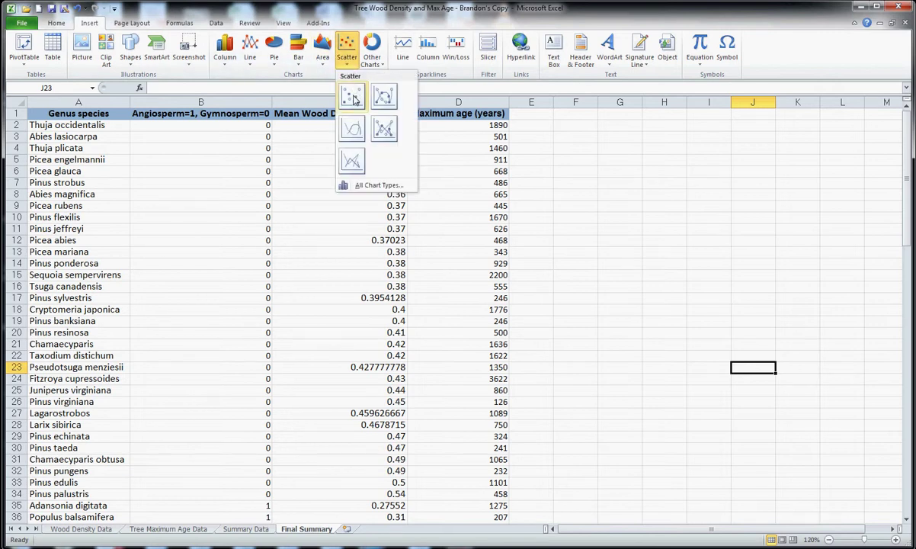
pyautogui.click(353, 97)
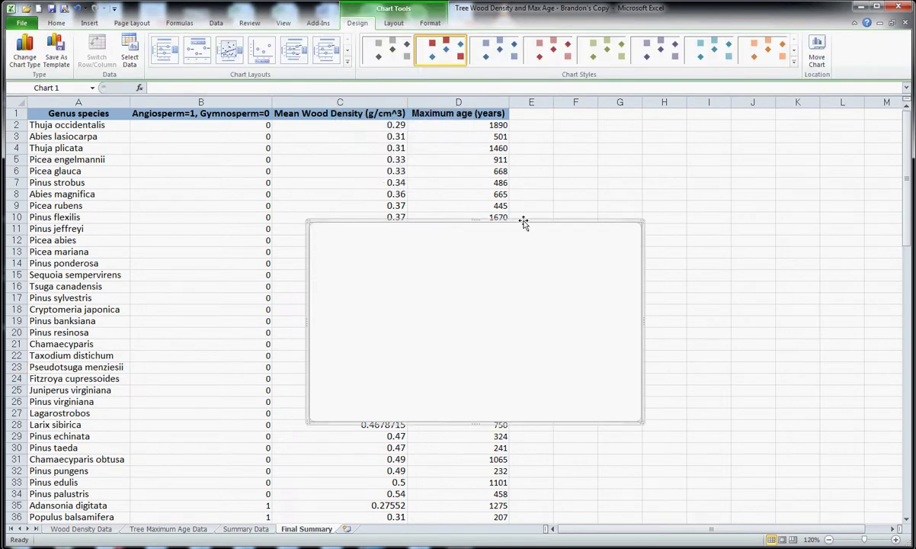
pyautogui.moveTo(524, 222); pyautogui.dragTo(743, 161)
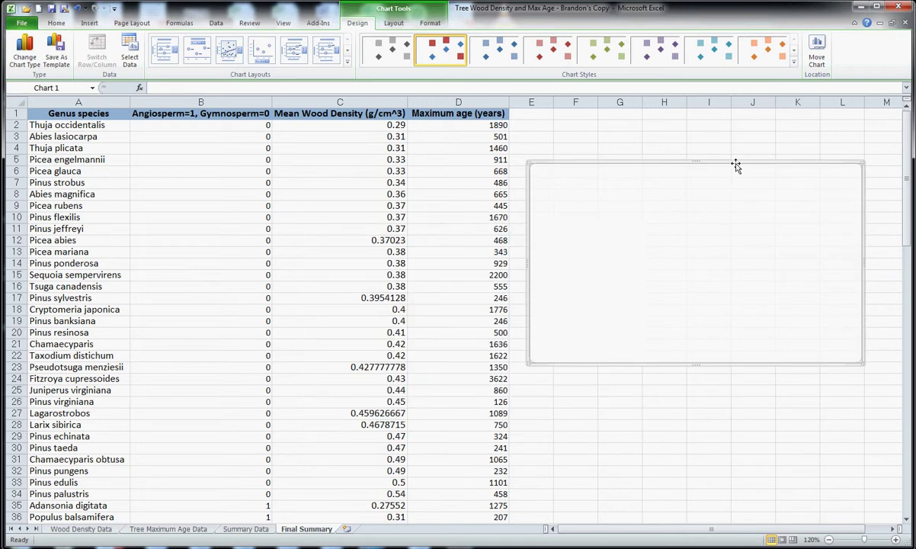
# - In Select Data, add a Gymnosperms series with X values C2:C34 and Y values D2:D34
pyautogui.click(131, 59)
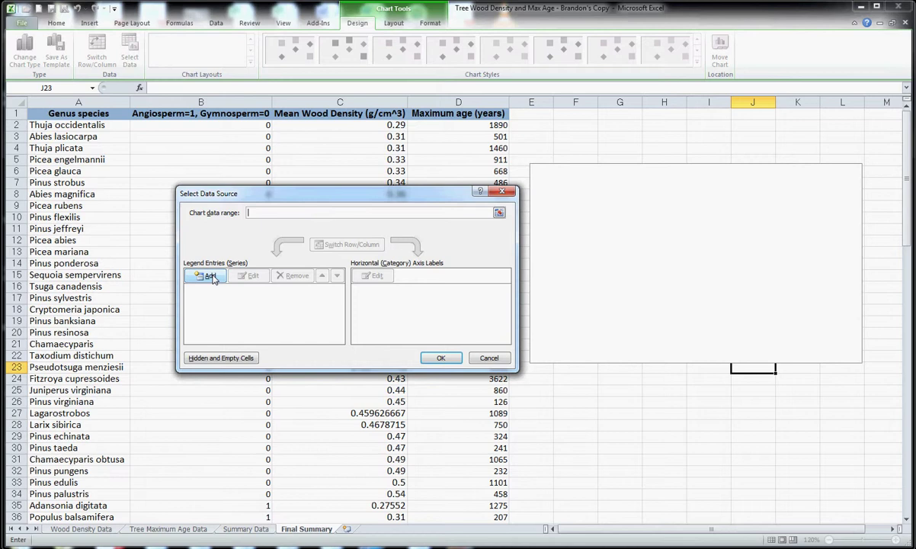
pyautogui.click(213, 278)
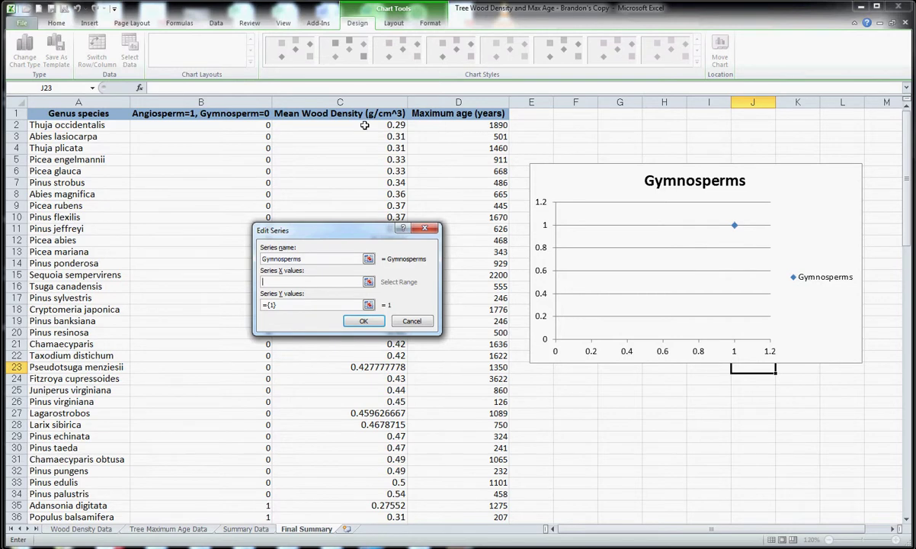
pyautogui.moveTo(364, 125); pyautogui.dragTo(370, 495)
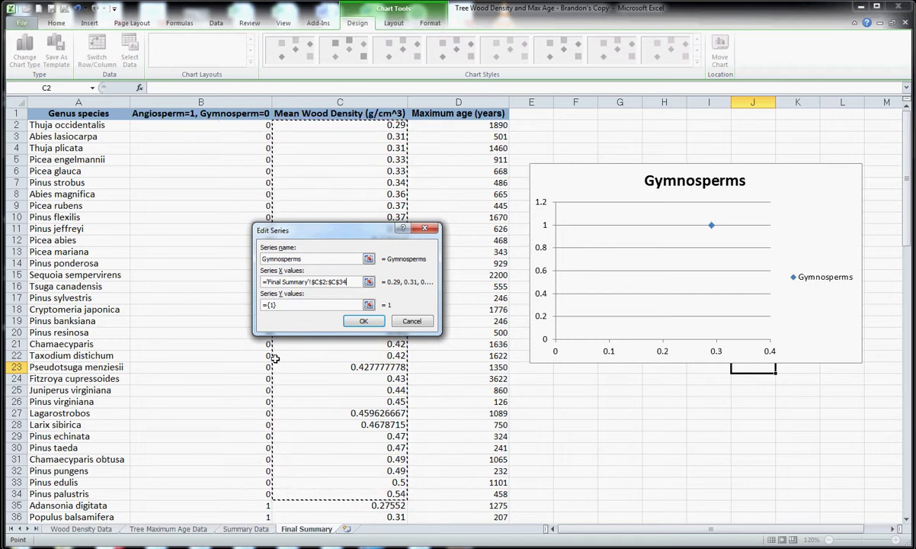
pyautogui.moveTo(276, 304); pyautogui.dragTo(270, 304)
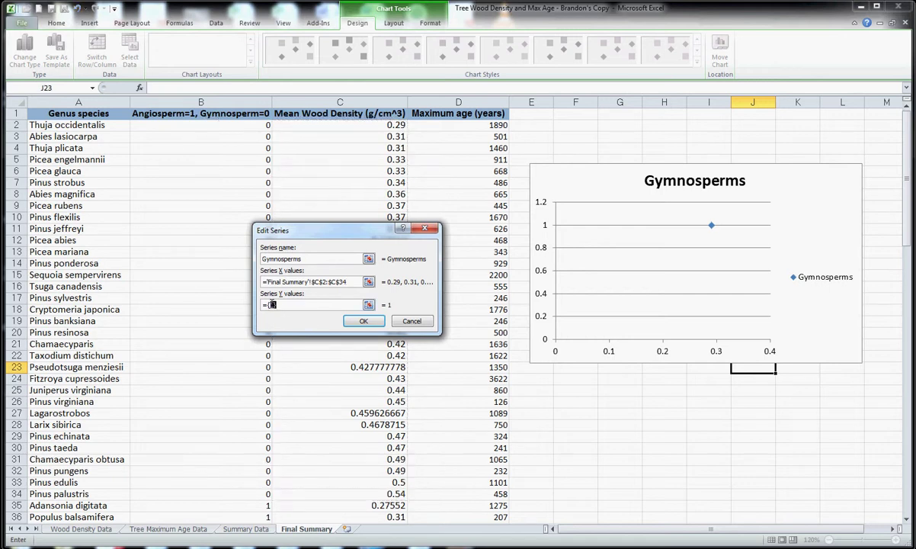
pyautogui.hotkey('shift', 'Left')
pyautogui.hotkey('shift', 'Left')
pyautogui.hotkey('shift', 'Left')
pyautogui.hotkey('shift', 'Left')
pyautogui.hotkey('shift', 'Left')
pyautogui.hotkey('shift', 'Left')
pyautogui.hotkey('shift', 'Left')
pyautogui.hotkey('shift', 'Left')
pyautogui.hotkey('shift', 'Left')
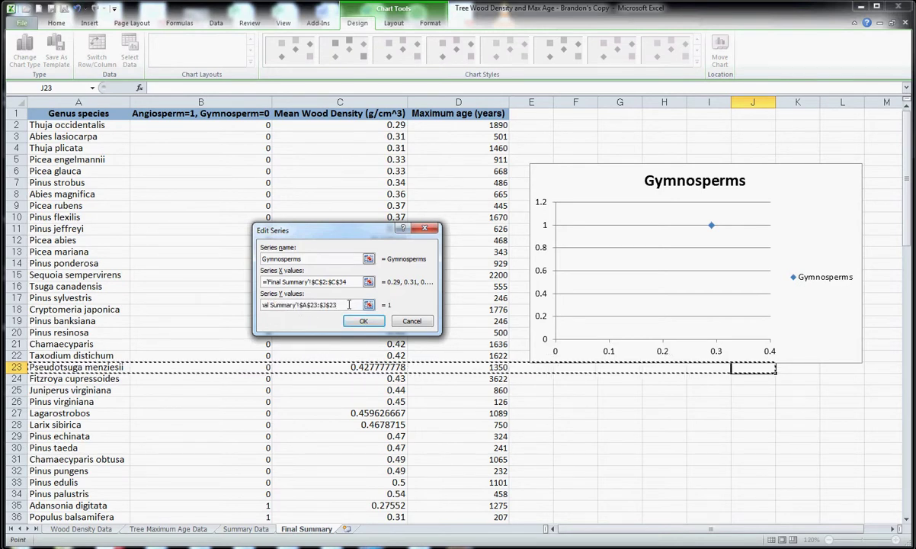
pyautogui.moveTo(349, 304); pyautogui.dragTo(223, 299)
pyautogui.press('BackSpace')
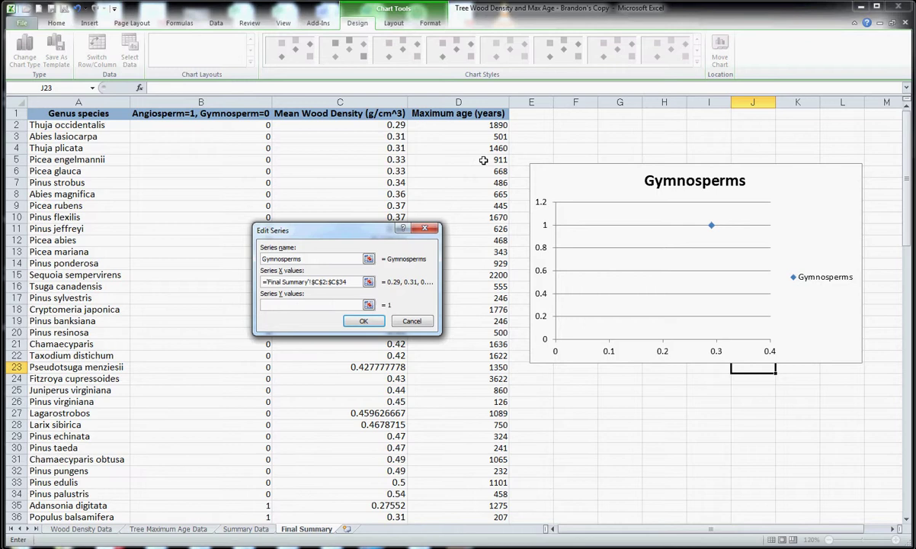
pyautogui.moveTo(474, 126); pyautogui.dragTo(473, 495)
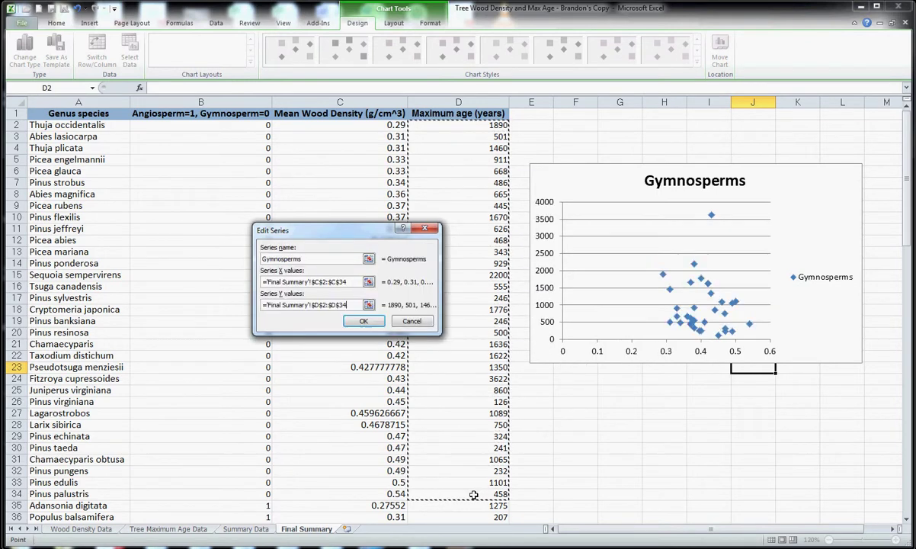
# - Confirm Gymnosperms, then add an Angiosperms series with X values C35:C82 and Y values D35:D82
pyautogui.click(365, 322)
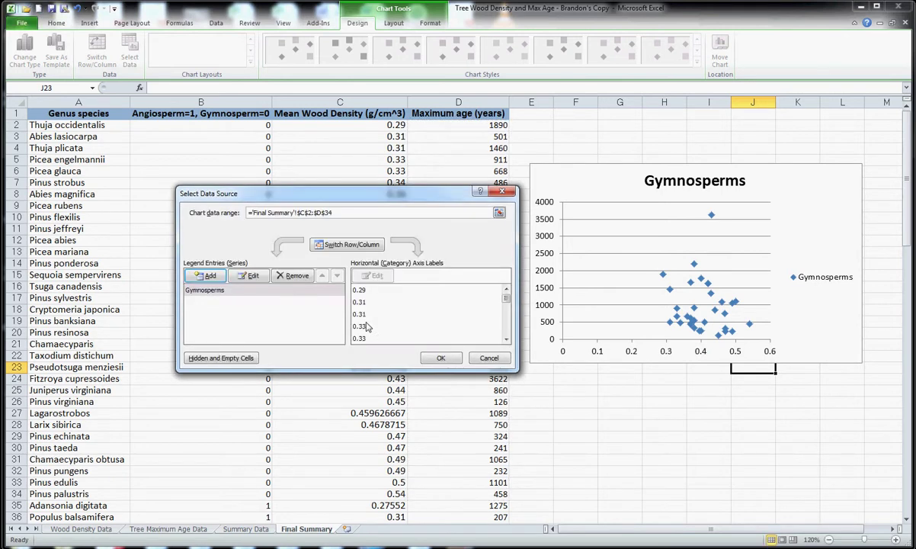
pyautogui.click(206, 275)
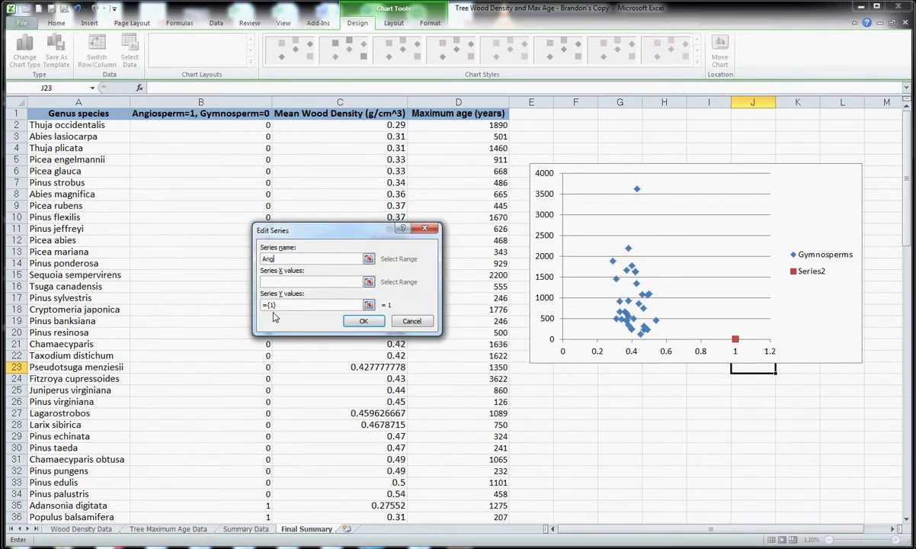
pyautogui.press('Tab')
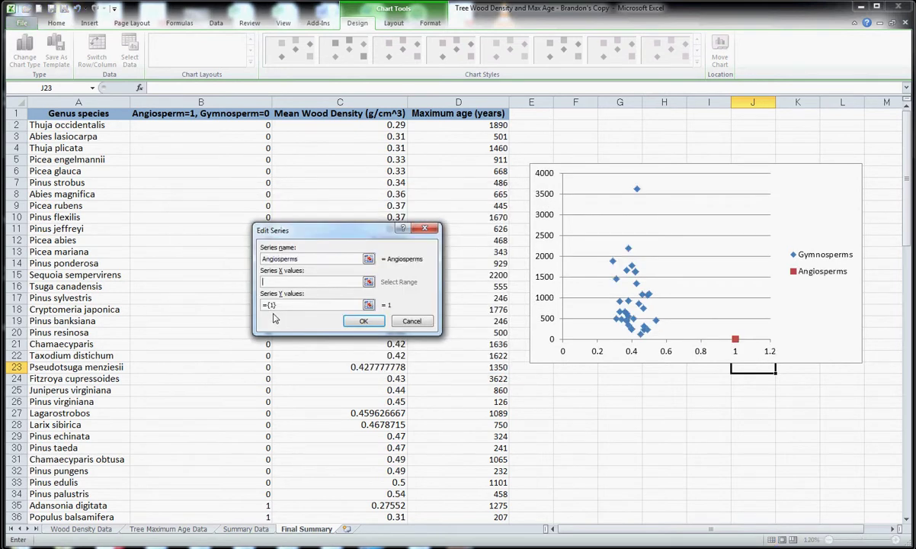
pyautogui.moveTo(303, 505)
pyautogui.mouseDown()
pyautogui.moveTo(311, 534)
pyautogui.moveTo(306, 486)
pyautogui.mouseUp()
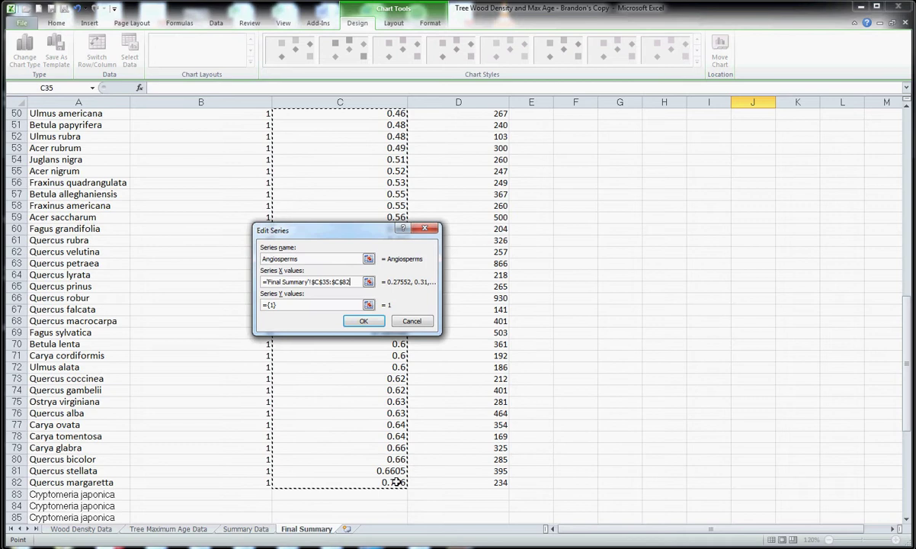
pyautogui.moveTo(284, 305); pyautogui.dragTo(261, 304)
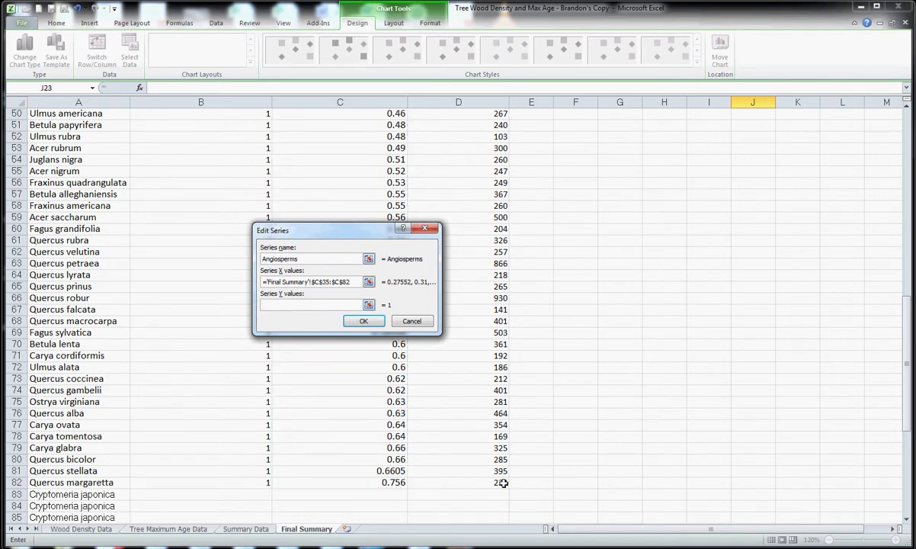
pyautogui.moveTo(492, 482); pyautogui.dragTo(479, 181)
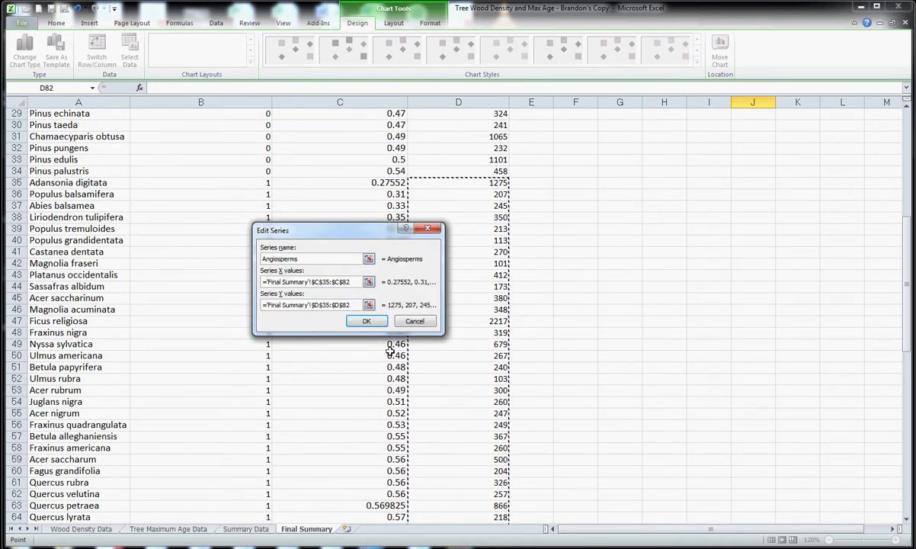
pyautogui.click(366, 321)
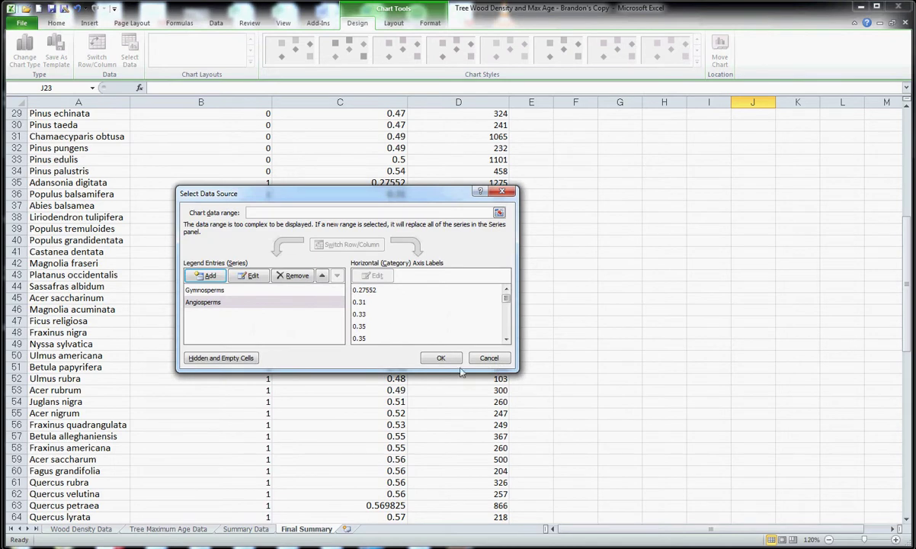
# - Apply both series to the chart and delete its horizontal major gridlines
pyautogui.click(440, 358)
pyautogui.scroll(3, 647, 367)
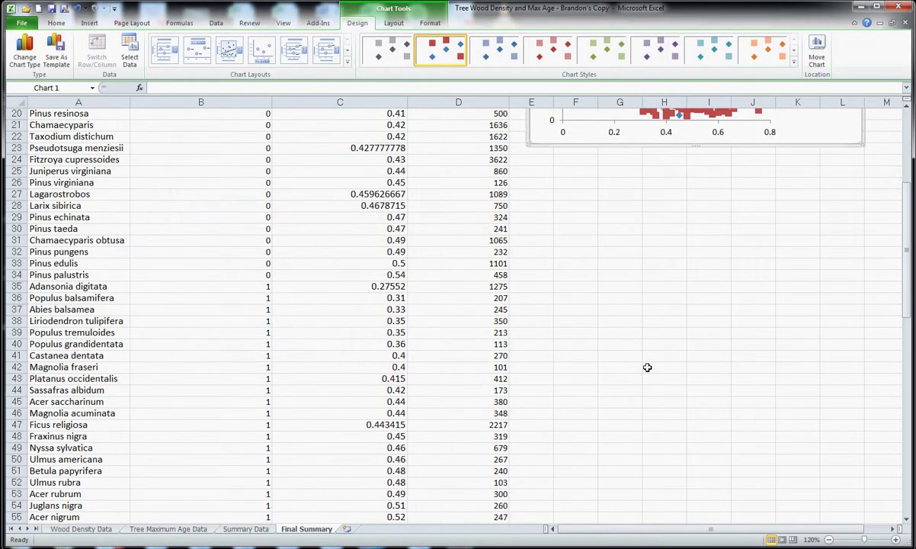
pyautogui.scroll(6, 647, 368)
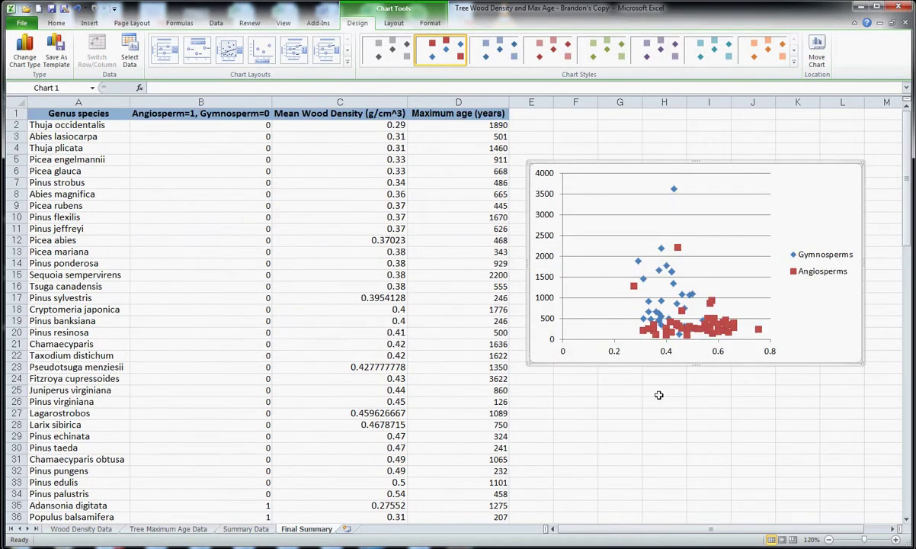
pyautogui.click(746, 277)
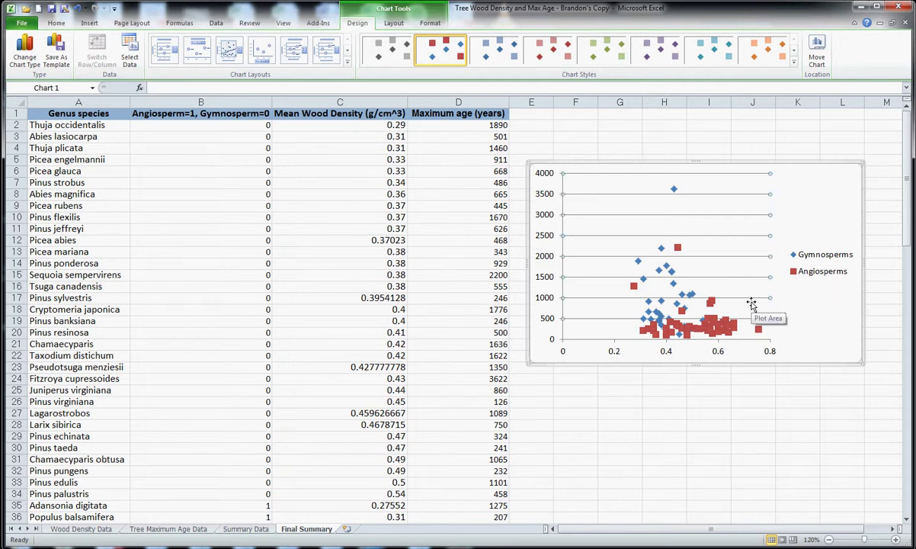
pyautogui.press('Delete')
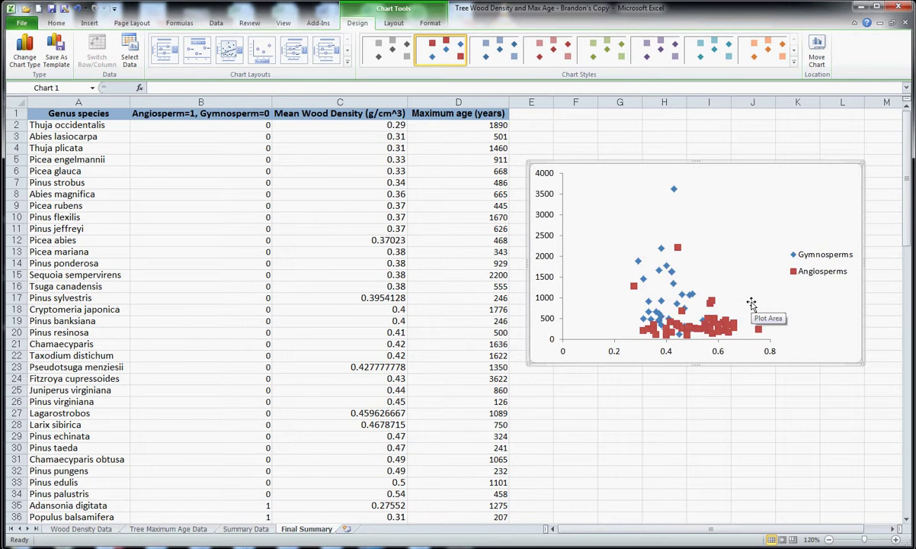
# - Fix the horizontal wood-density axis minimum at 0.2 in Format Axis
pyautogui.doubleClick(613, 353)
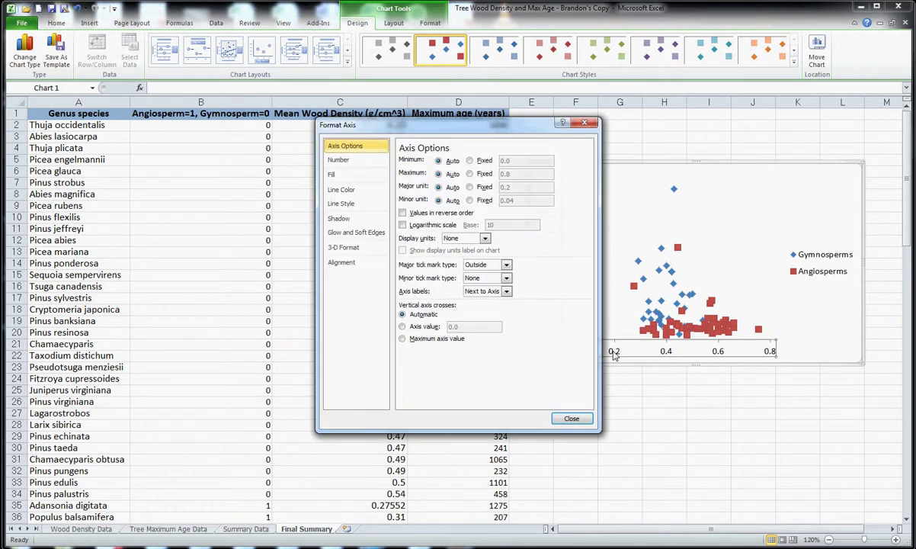
pyautogui.click(469, 161)
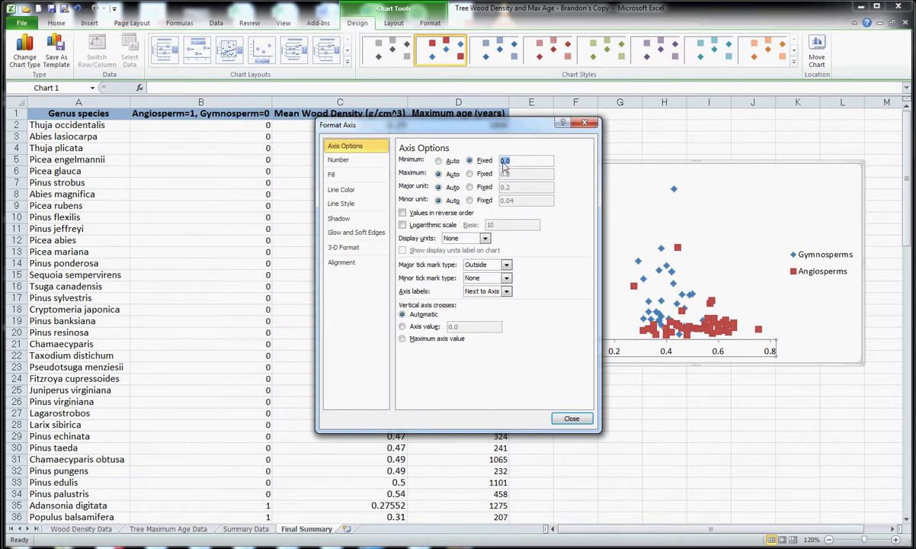
pyautogui.write('0.0')
pyautogui.click(572, 420)
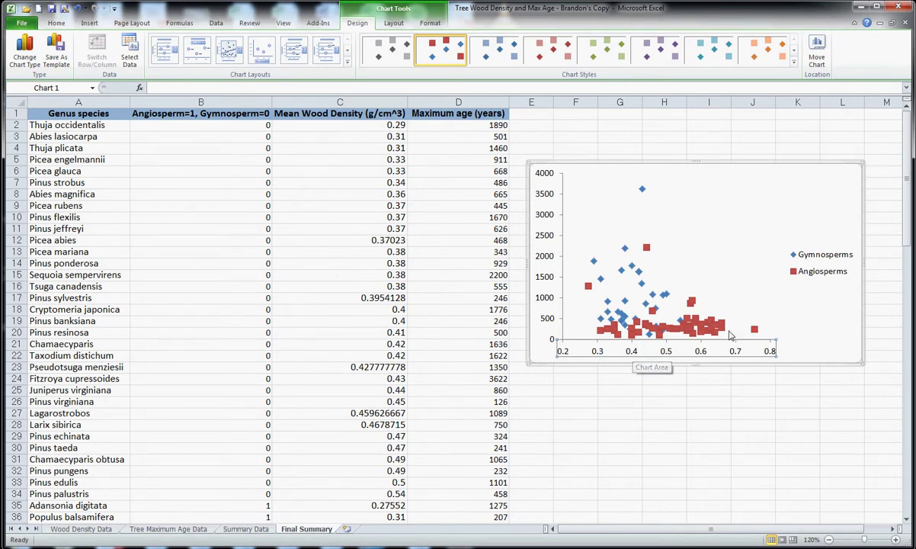
# - Drag the legend into the upper middle of the chart
pyautogui.click(792, 255)
pyautogui.moveTo(810, 248); pyautogui.dragTo(724, 200)
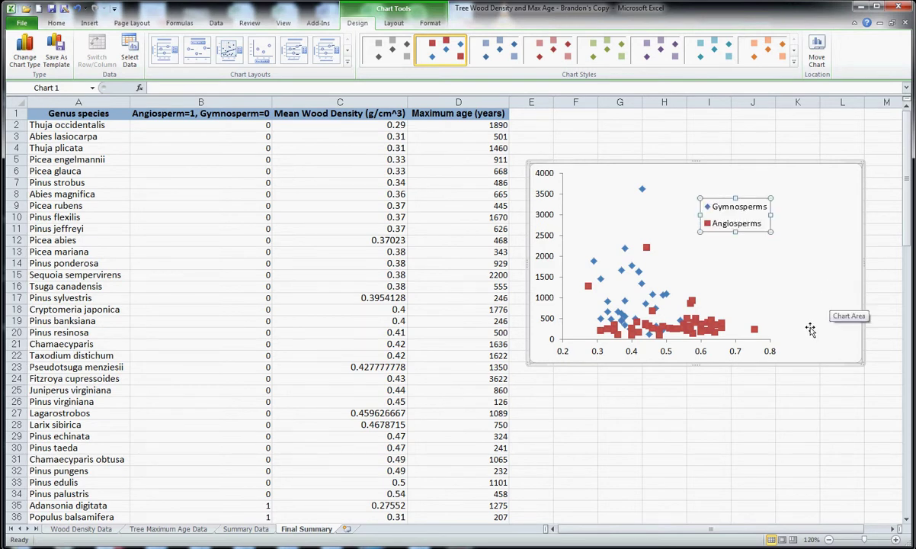
pyautogui.doubleClick(757, 235)
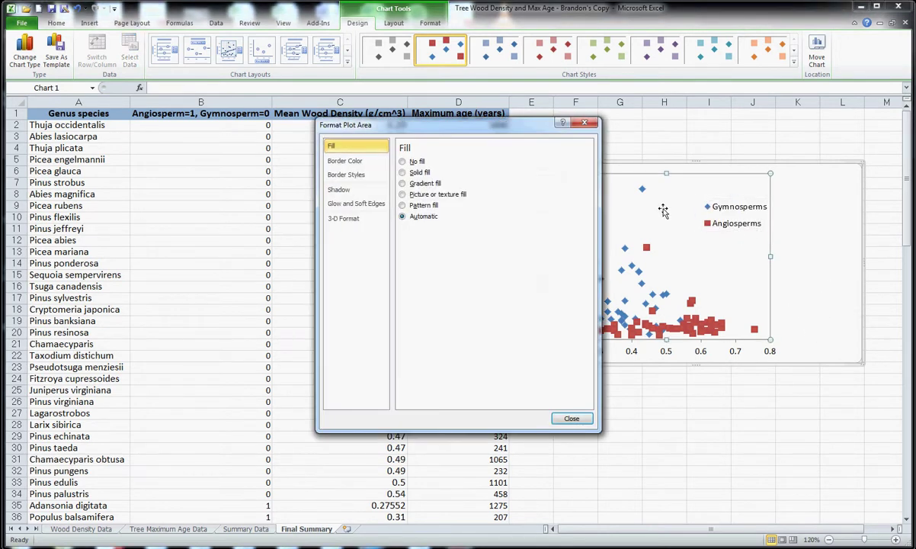
pyautogui.click(580, 124)
# - Uncheck 'Show the legend without overlapping the chart' so the plot area widens beneath it
pyautogui.click(747, 231)
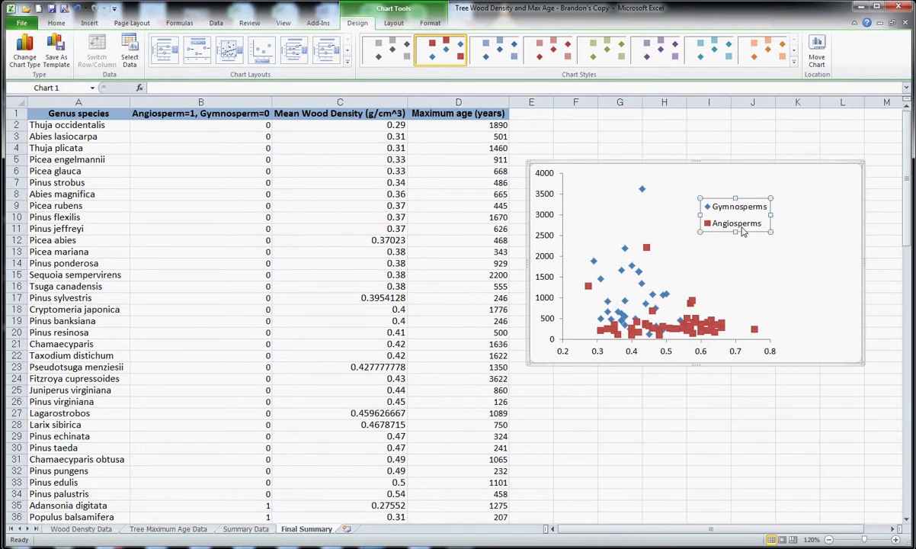
pyautogui.click(746, 233)
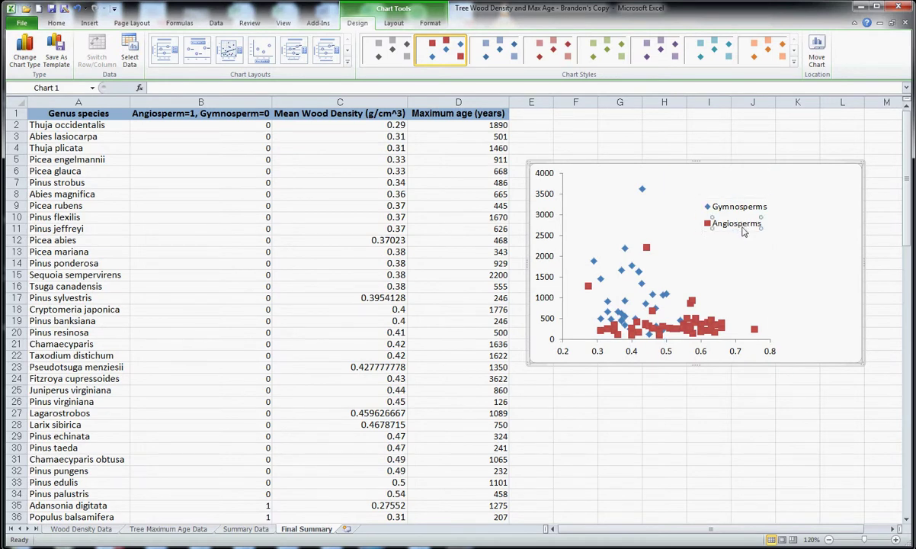
pyautogui.doubleClick(744, 232)
pyautogui.click(584, 123)
pyautogui.click(708, 229)
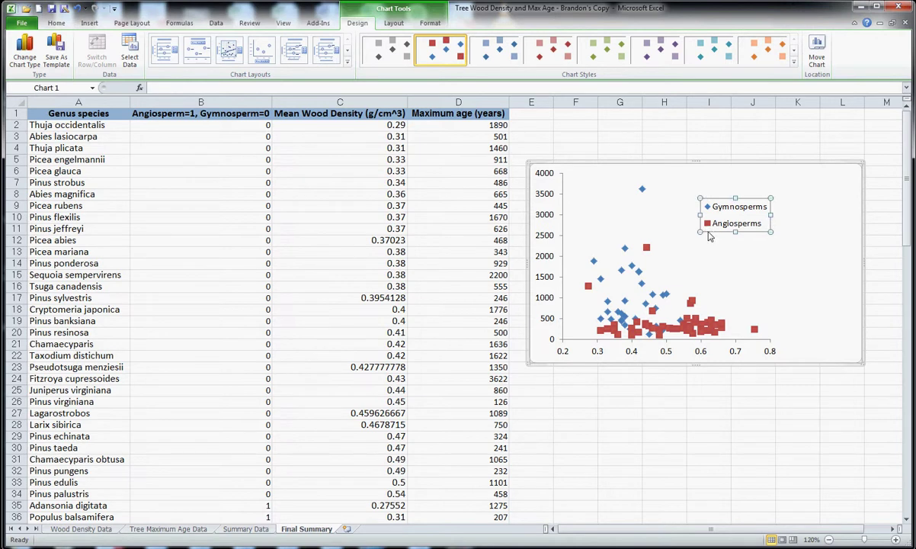
pyautogui.doubleClick(708, 232)
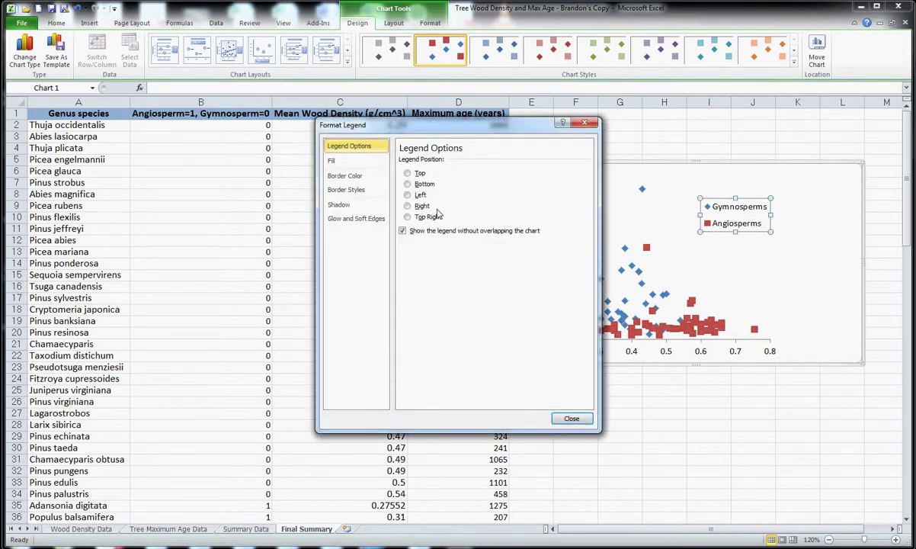
pyautogui.click(403, 231)
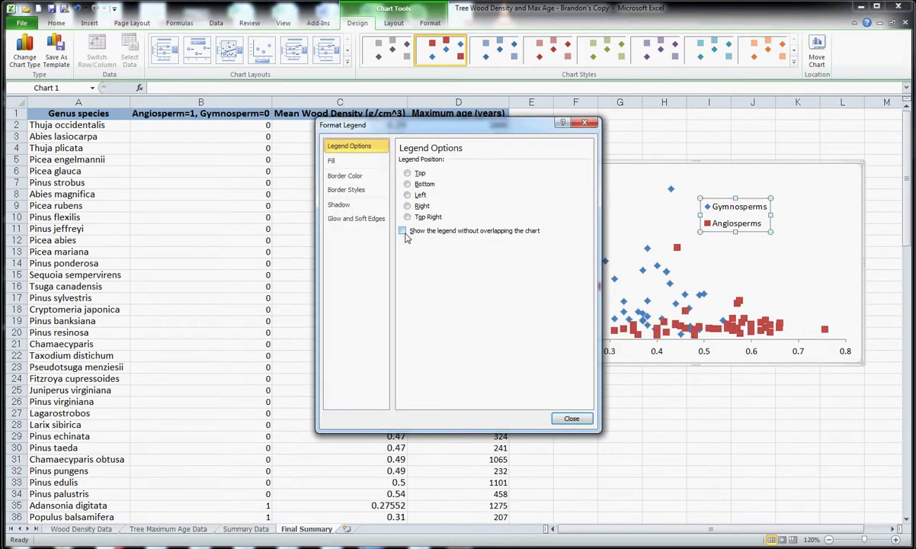
pyautogui.click(572, 419)
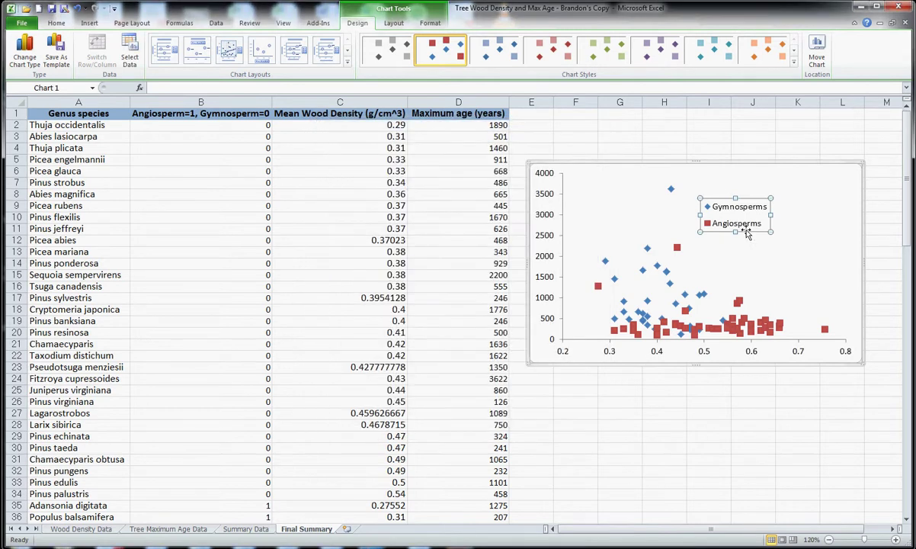
pyautogui.click(716, 183)
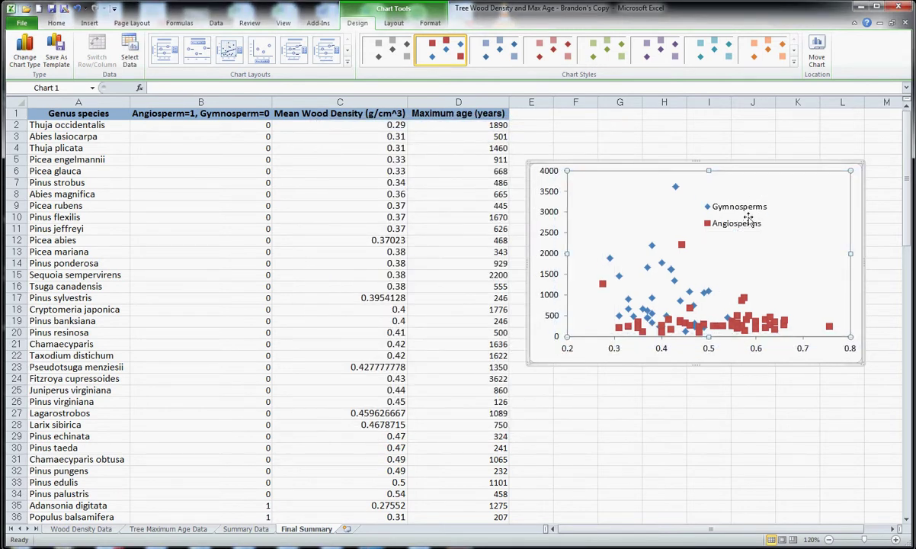
# - Move the legend to the chart's top-right corner
pyautogui.click(746, 203)
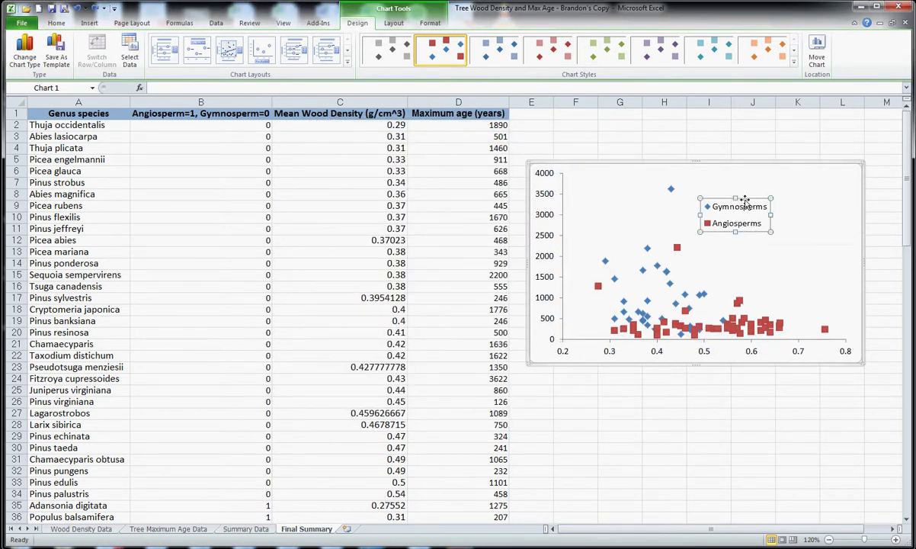
pyautogui.moveTo(787, 190); pyautogui.dragTo(789, 189)
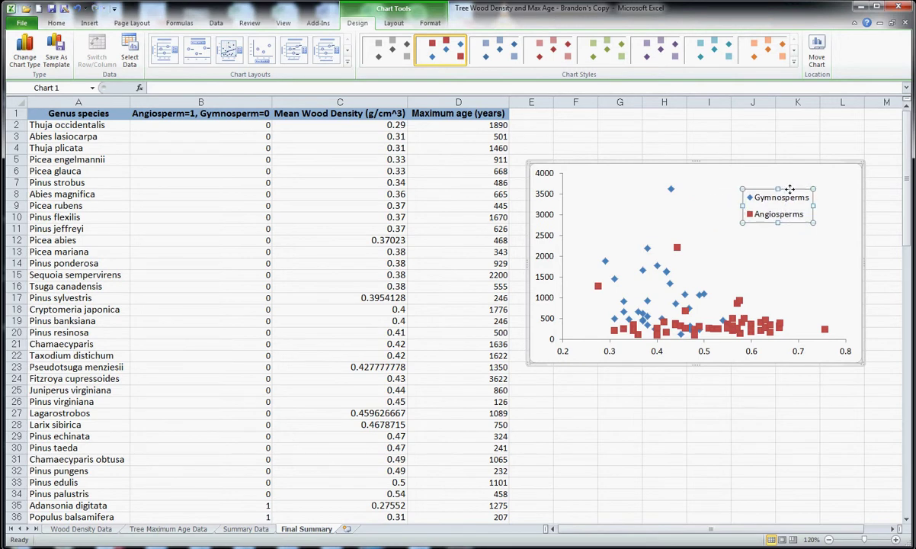
pyautogui.click(812, 254)
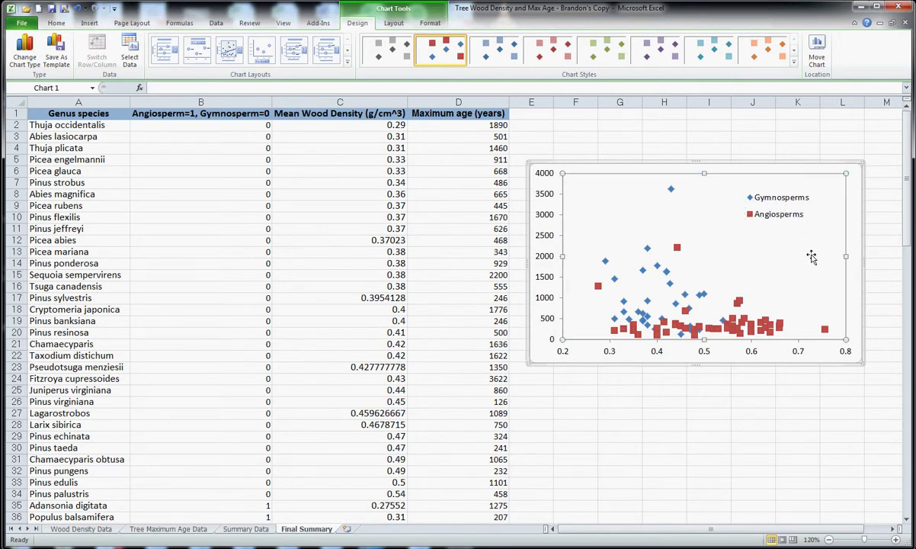
pyautogui.click(767, 216)
# - Give the legend a solid black border line
pyautogui.doubleClick(792, 221)
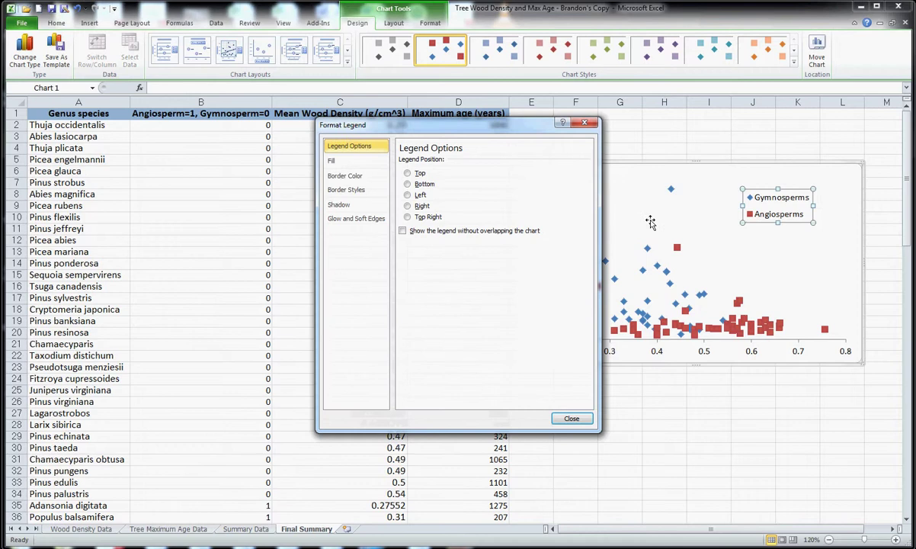
pyautogui.click(346, 189)
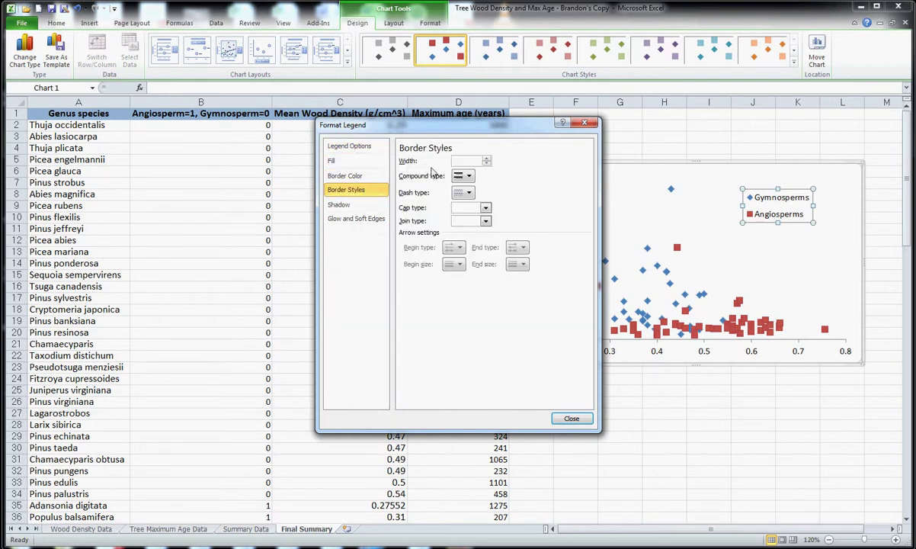
pyautogui.click(345, 176)
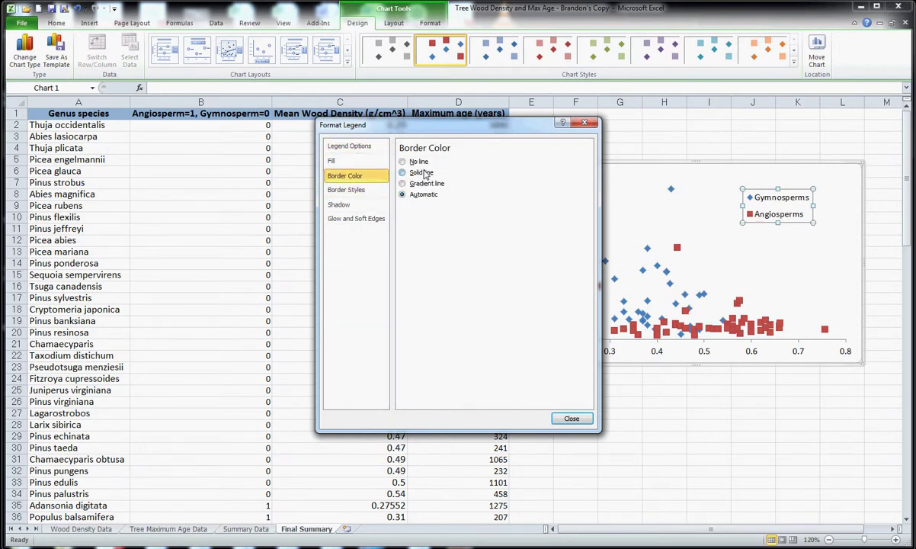
pyautogui.click(421, 172)
pyautogui.click(442, 208)
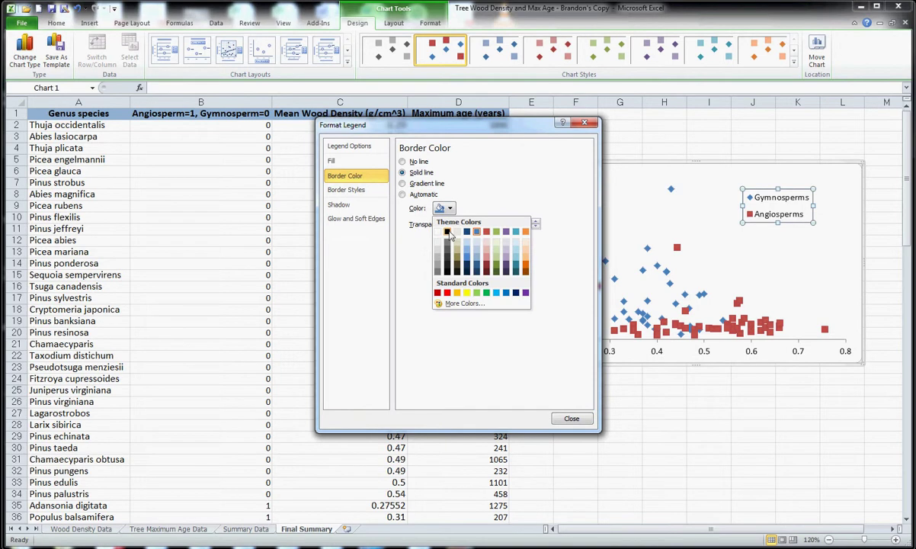
pyautogui.click(448, 232)
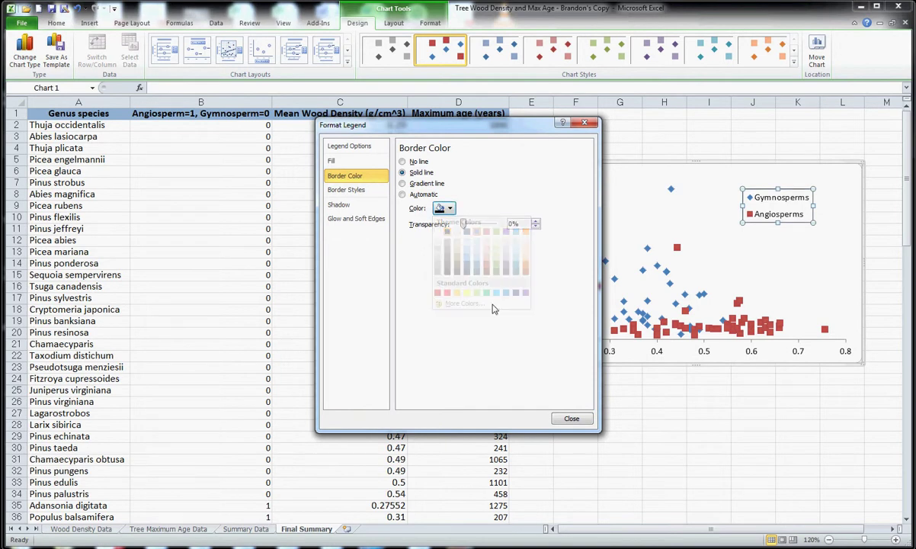
pyautogui.click(571, 419)
pyautogui.click(692, 432)
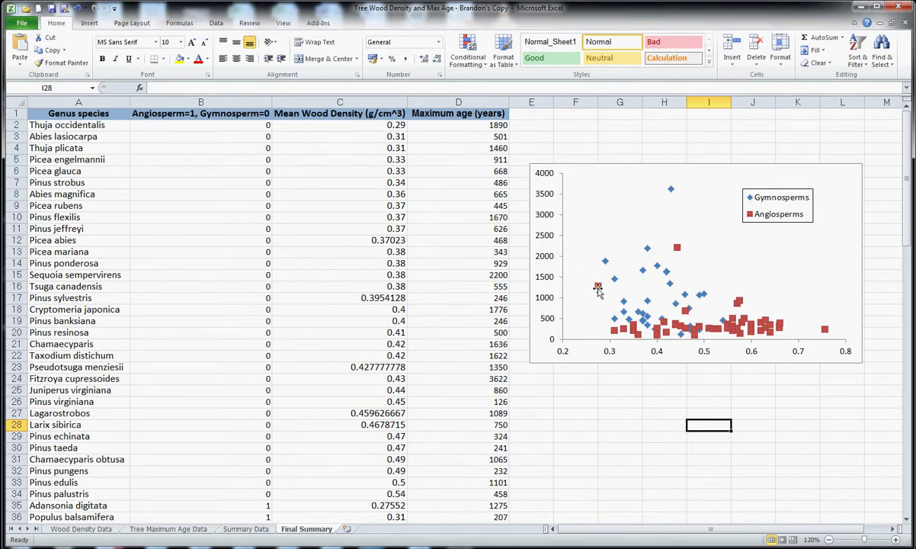
# - Add a below-axis horizontal title reading 'Species mean wood density (g/cm^3)'
pyautogui.click(565, 280)
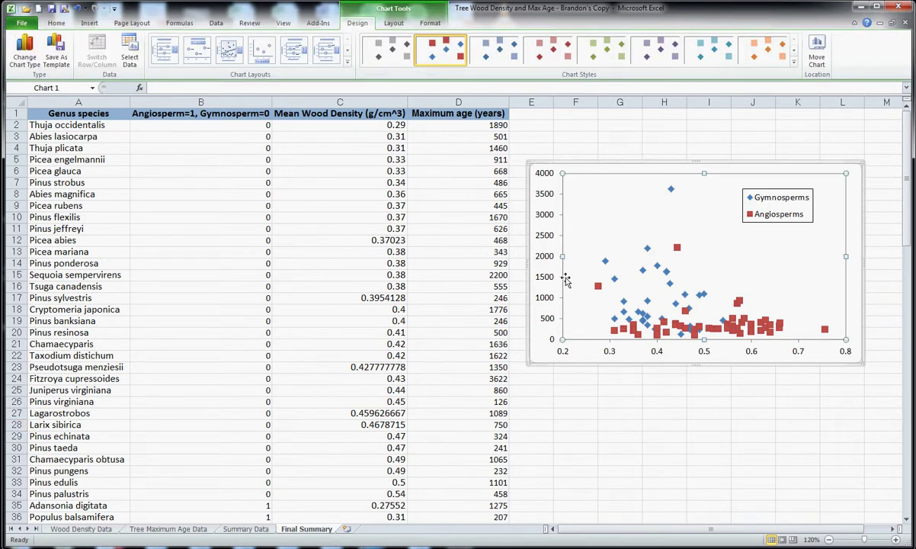
pyautogui.click(397, 25)
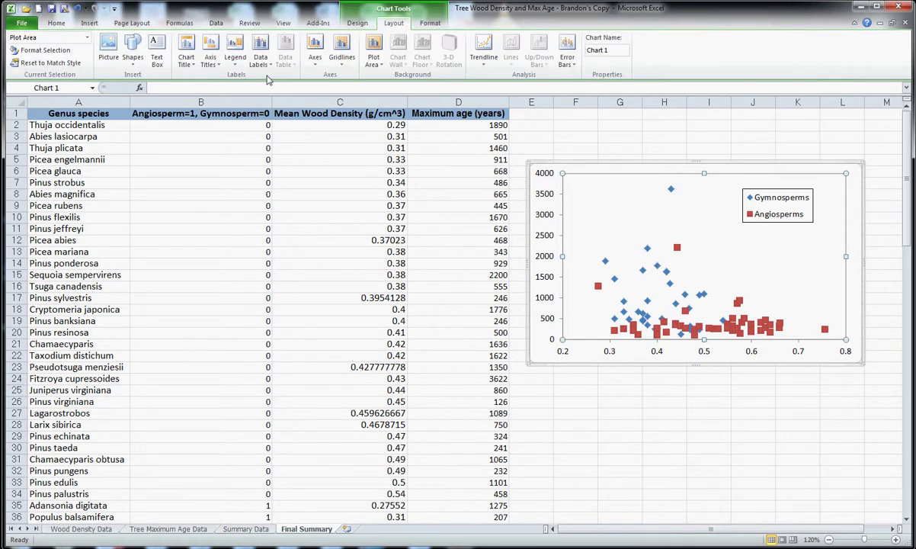
pyautogui.click(208, 61)
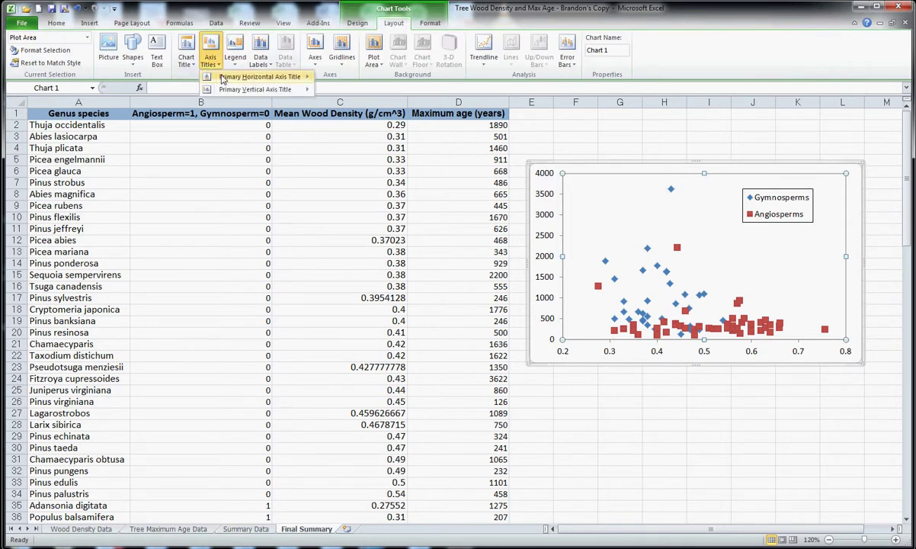
pyautogui.moveTo(259, 77)
pyautogui.click(340, 106)
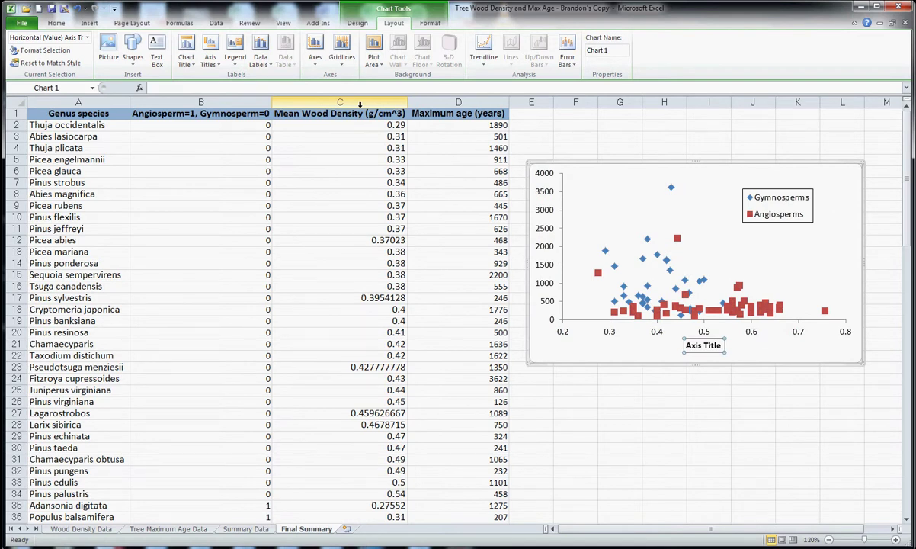
pyautogui.write('Spe')
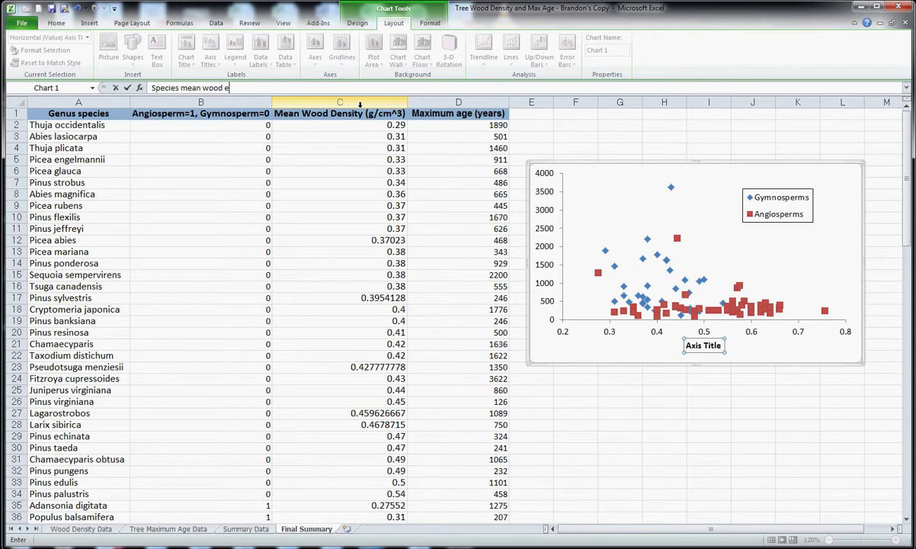
pyautogui.write('cies mean wood density (g')
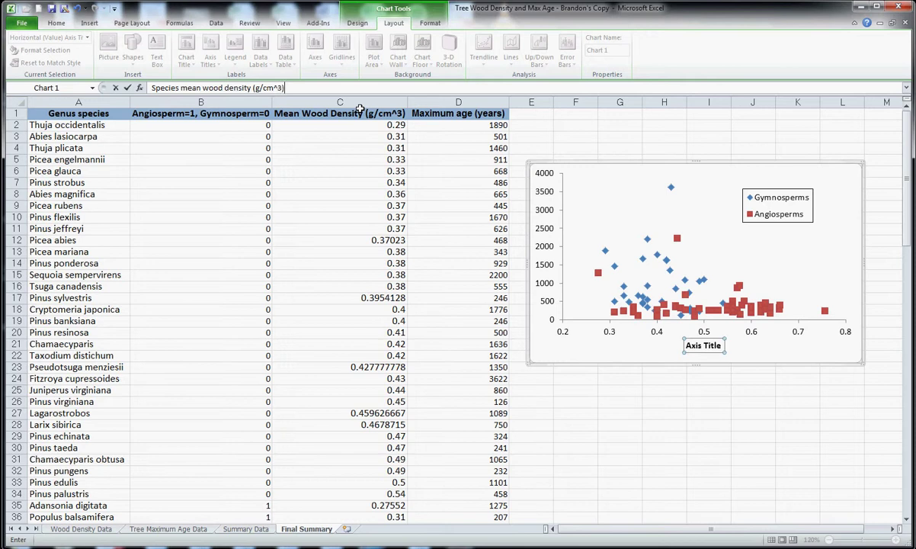
pyautogui.write('/cm^3)')
pyautogui.press('Return')
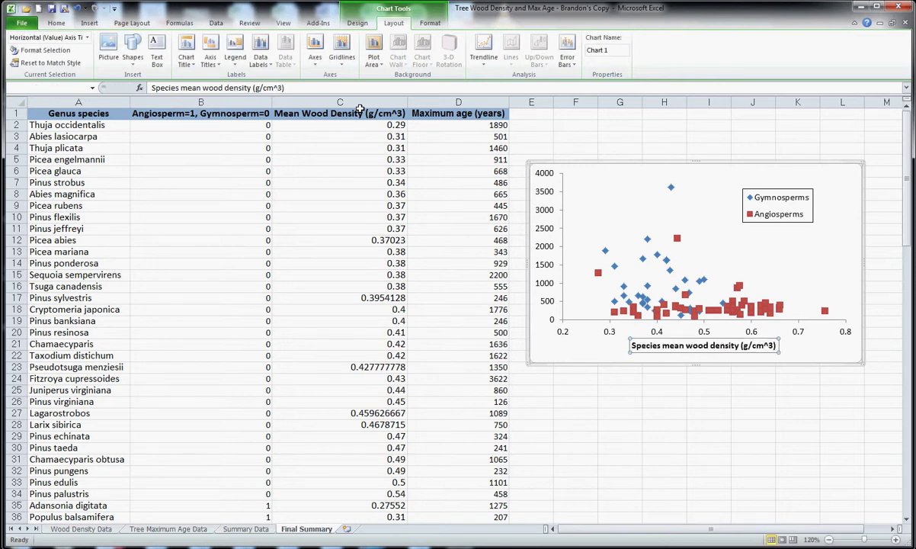
# - Add a rotated vertical axis title reading 'Species maximum age (years)'
pyautogui.click(204, 65)
pyautogui.moveTo(222, 89)
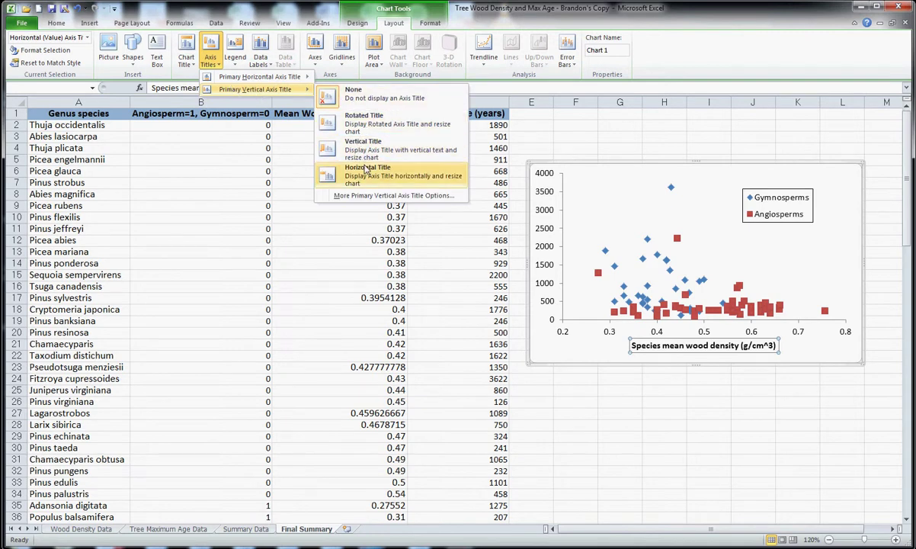
pyautogui.click(349, 119)
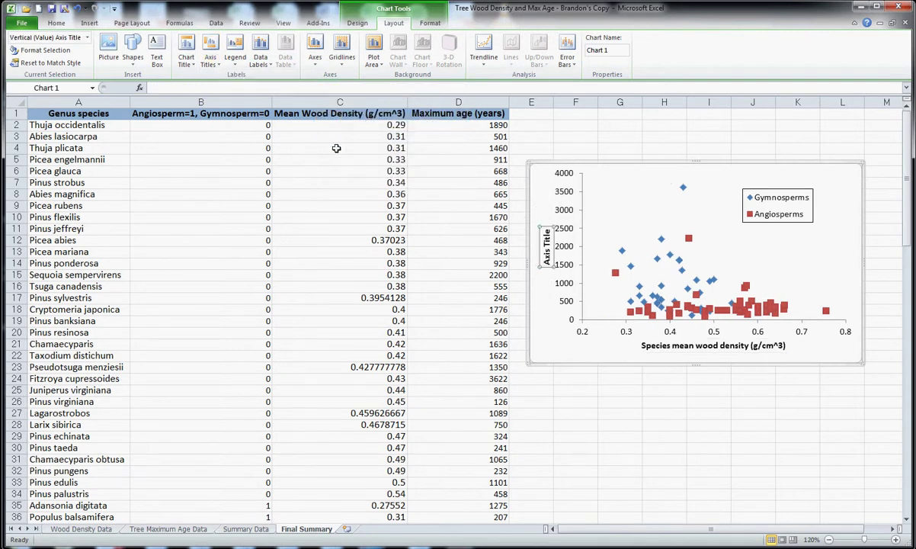
pyautogui.write('Species me')
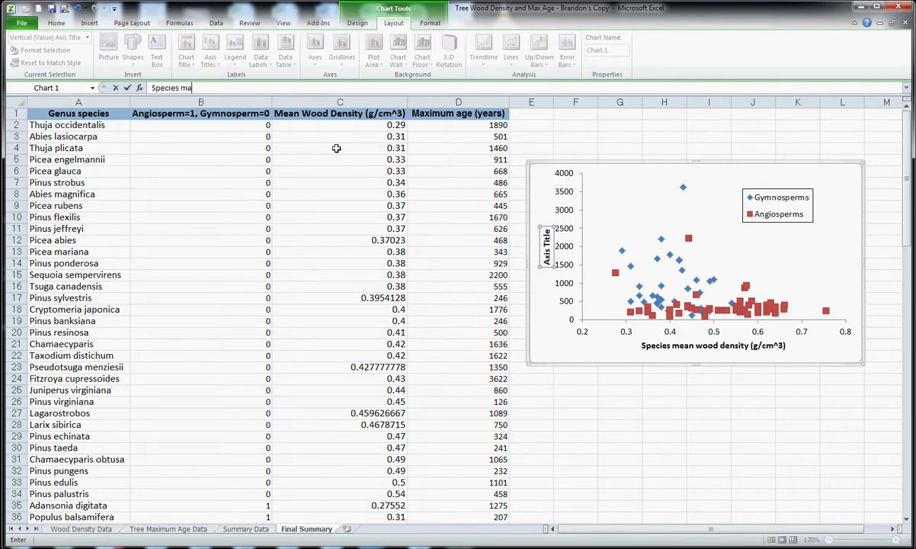
pyautogui.write('ximum age (years)')
pyautogui.press('Return')
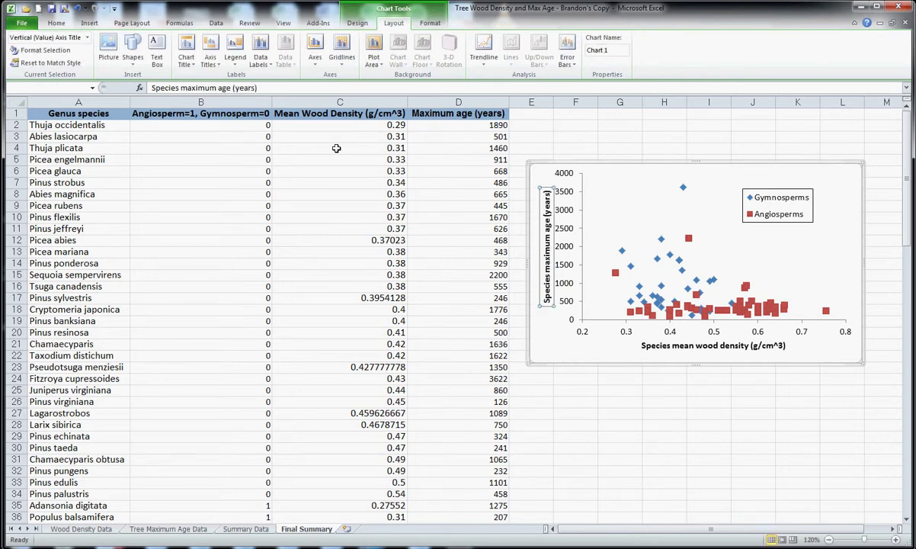
pyautogui.click(569, 336)
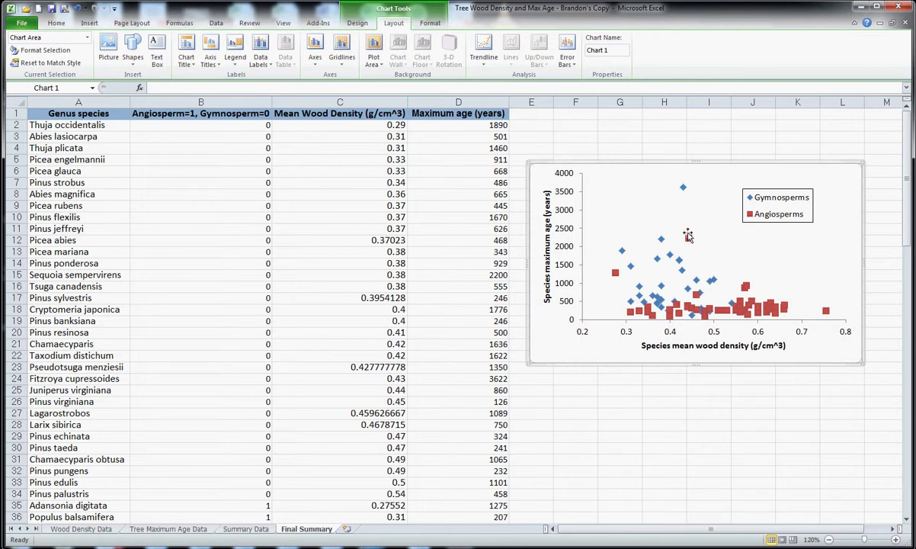
# - Switch the Angiosperms series markers from squares to built-in diamonds
pyautogui.moveTo(690, 242)
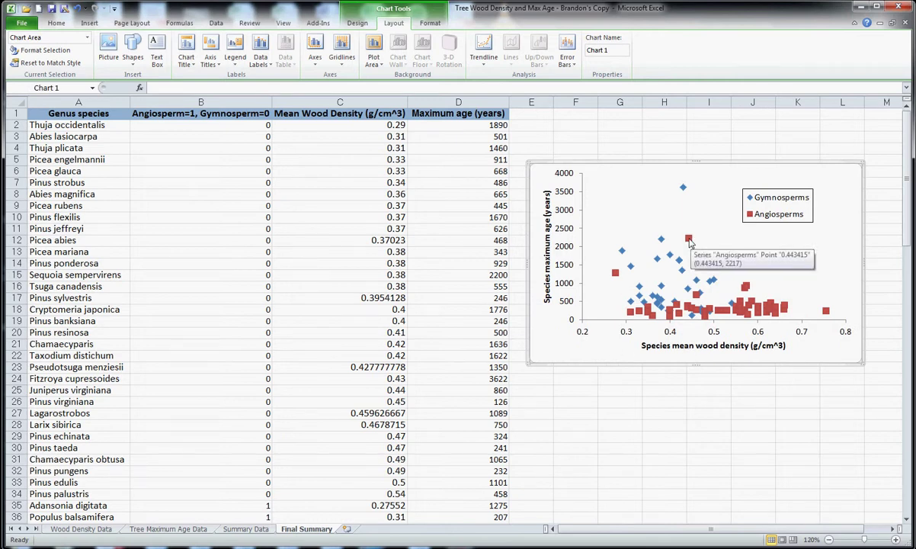
pyautogui.doubleClick(690, 243)
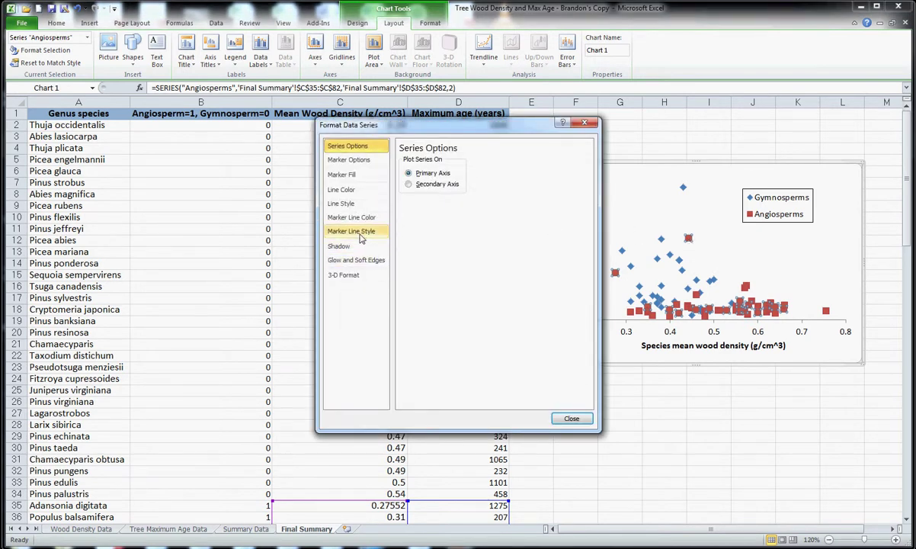
pyautogui.click(364, 235)
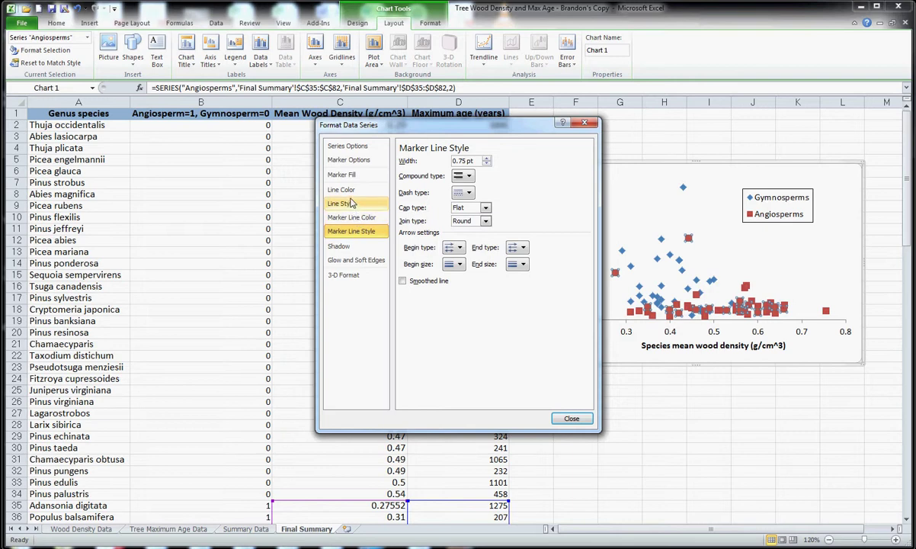
pyautogui.click(349, 160)
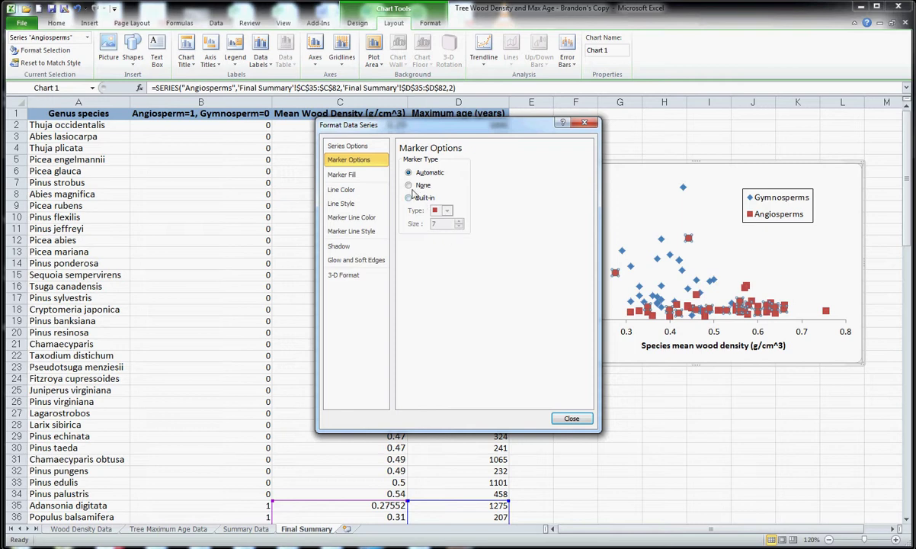
pyautogui.click(408, 197)
pyautogui.click(447, 211)
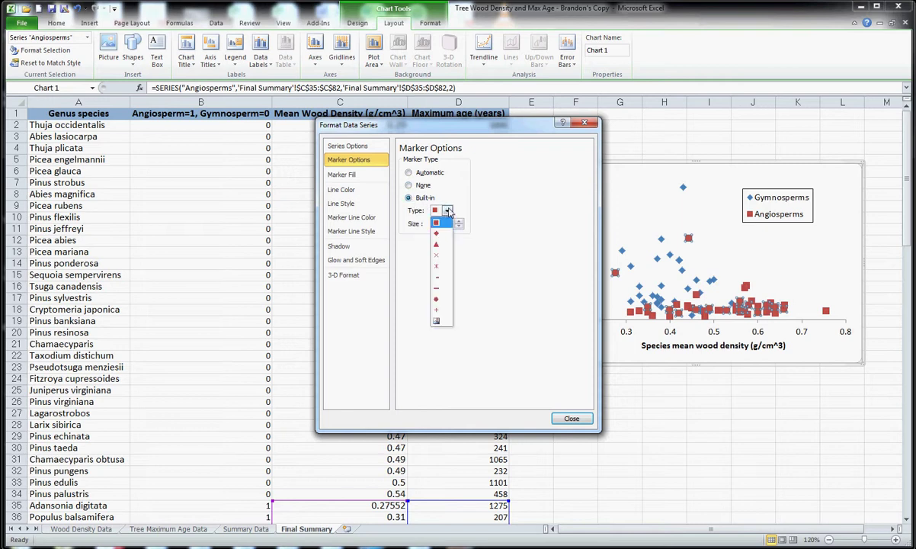
pyautogui.click(435, 233)
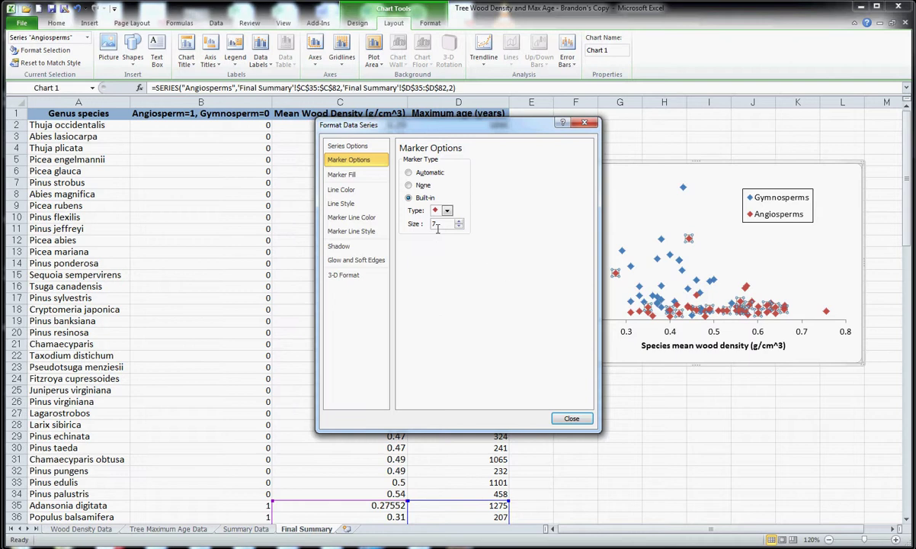
# - Give the Angiosperms diamond markers a solid Red Accent 2 Darker 50% fill, then deselect the series
pyautogui.click(362, 175)
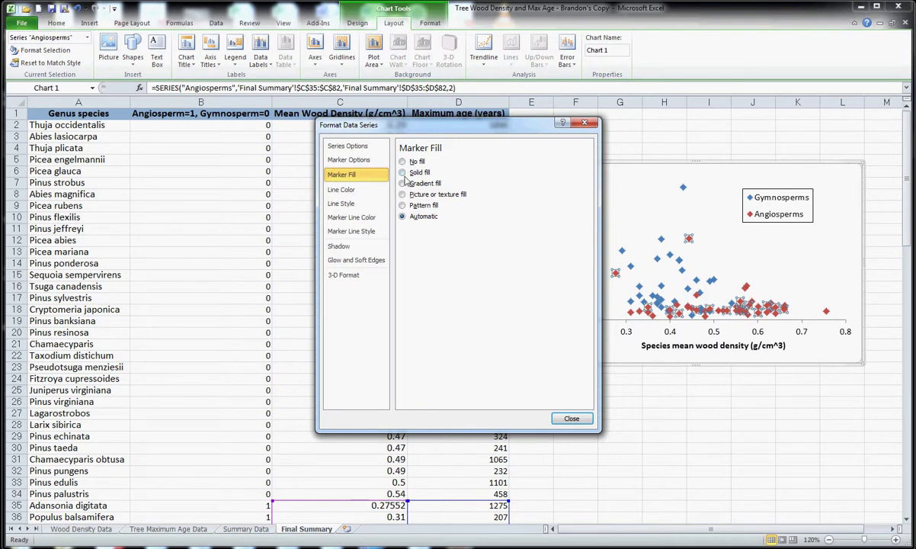
pyautogui.click(402, 162)
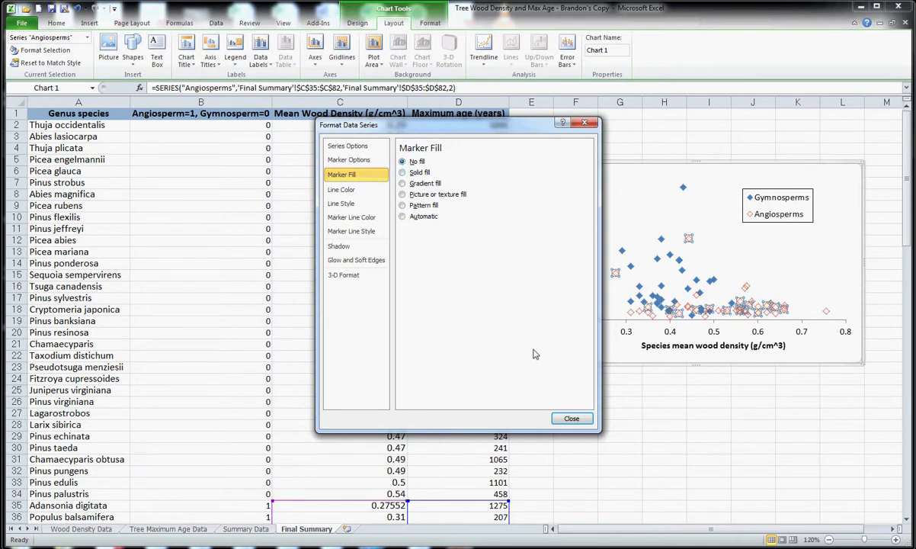
pyautogui.click(402, 173)
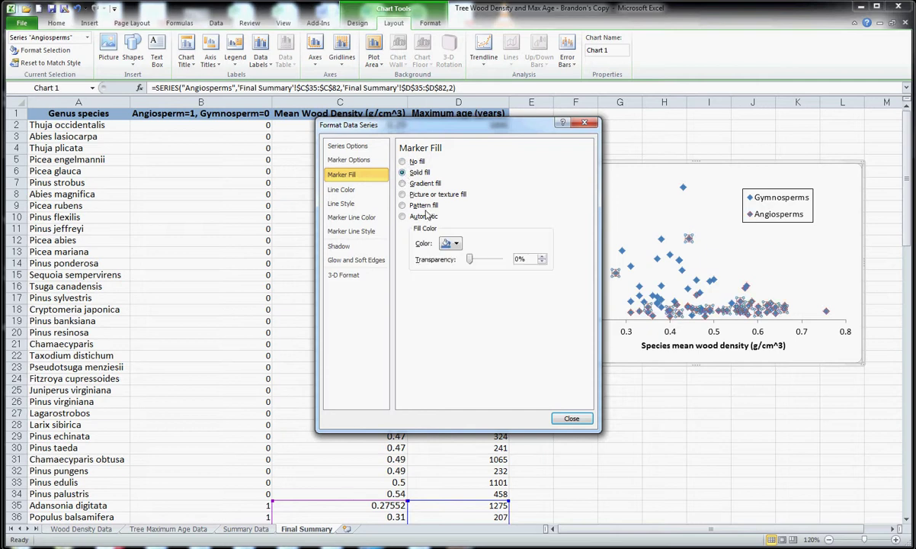
pyautogui.click(455, 244)
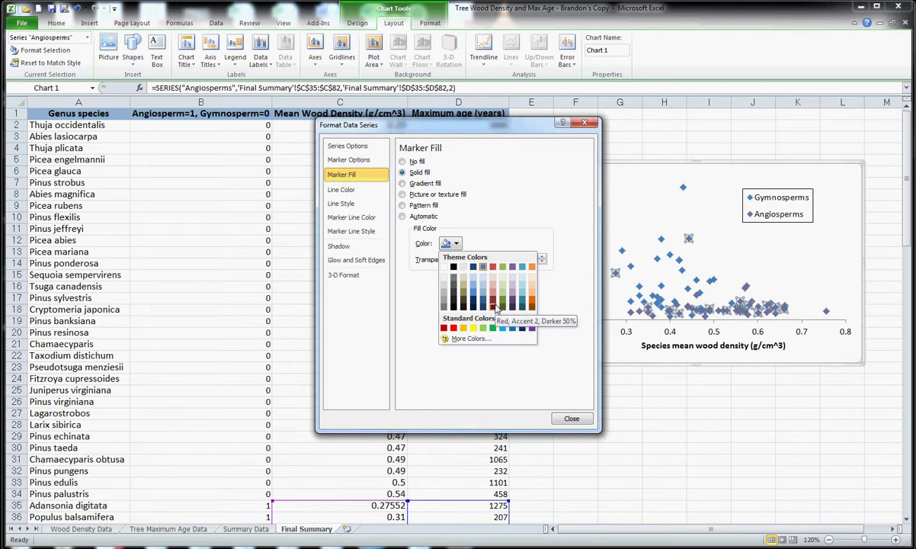
pyautogui.click(493, 304)
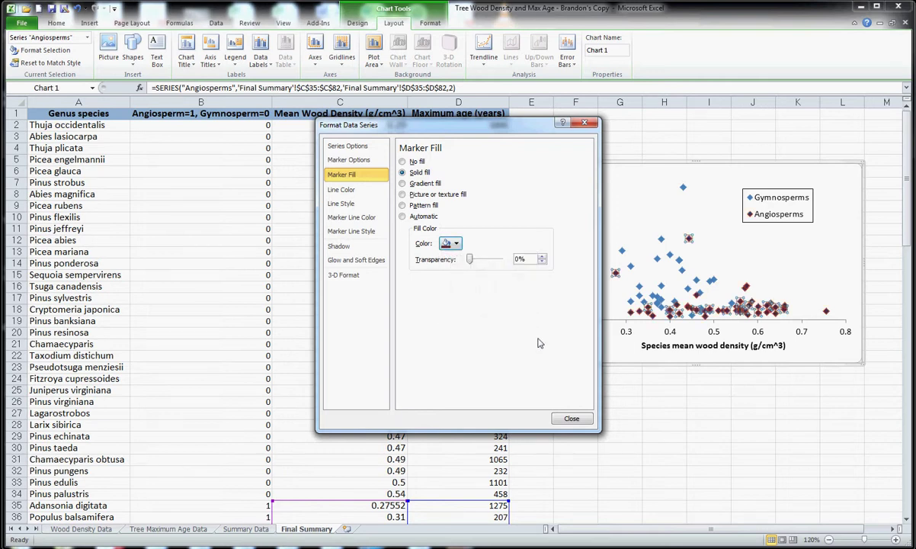
pyautogui.click(571, 418)
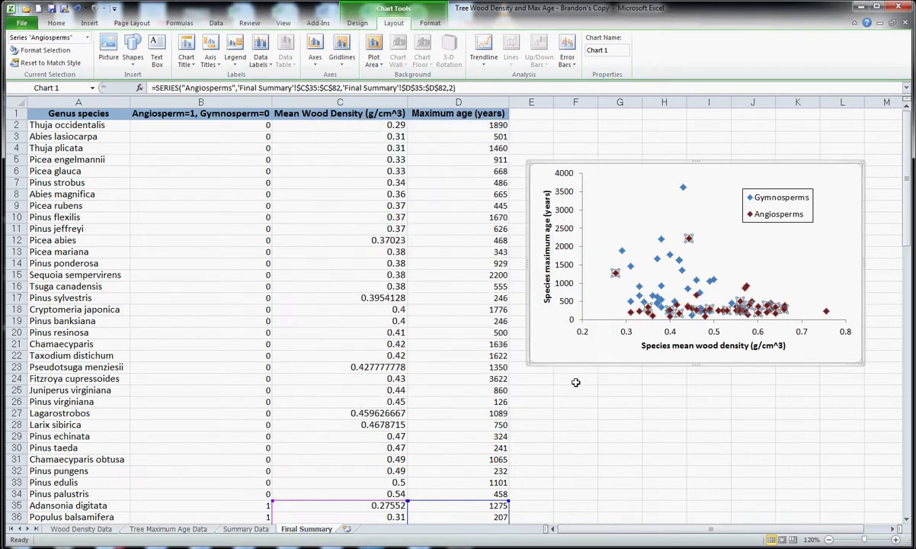
pyautogui.click(599, 346)
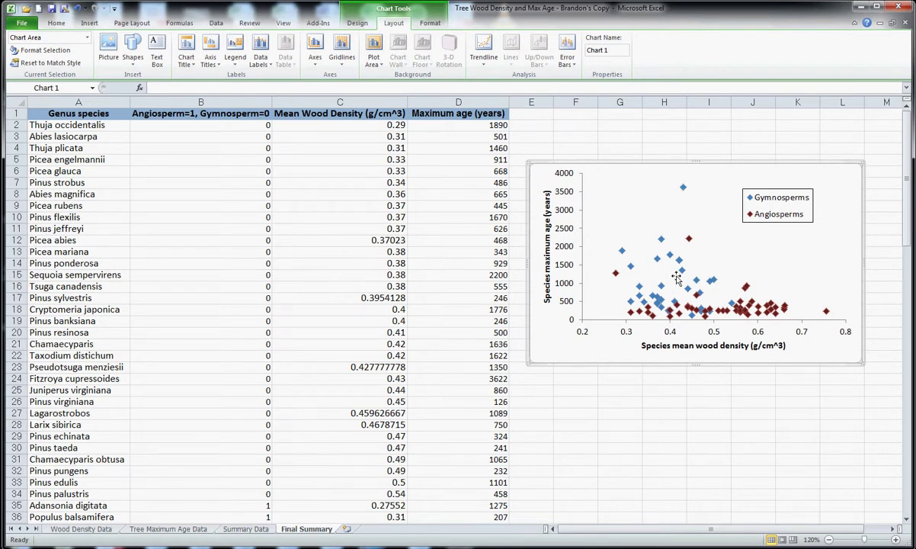